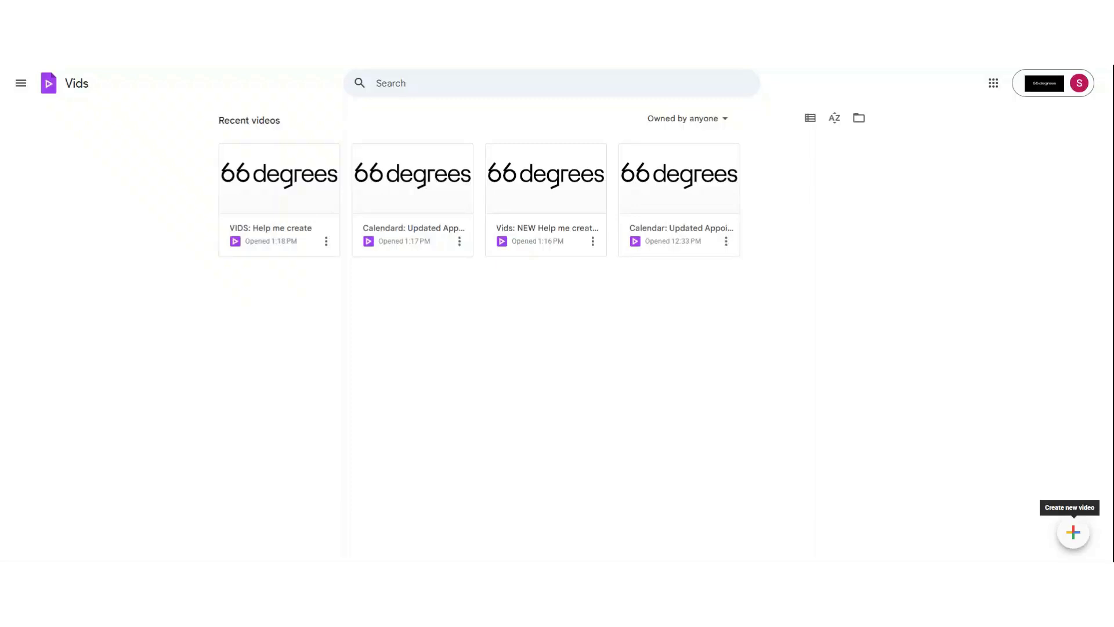
Start a new untitled video from the Vids home page with the + button.
left_click(1073, 533)
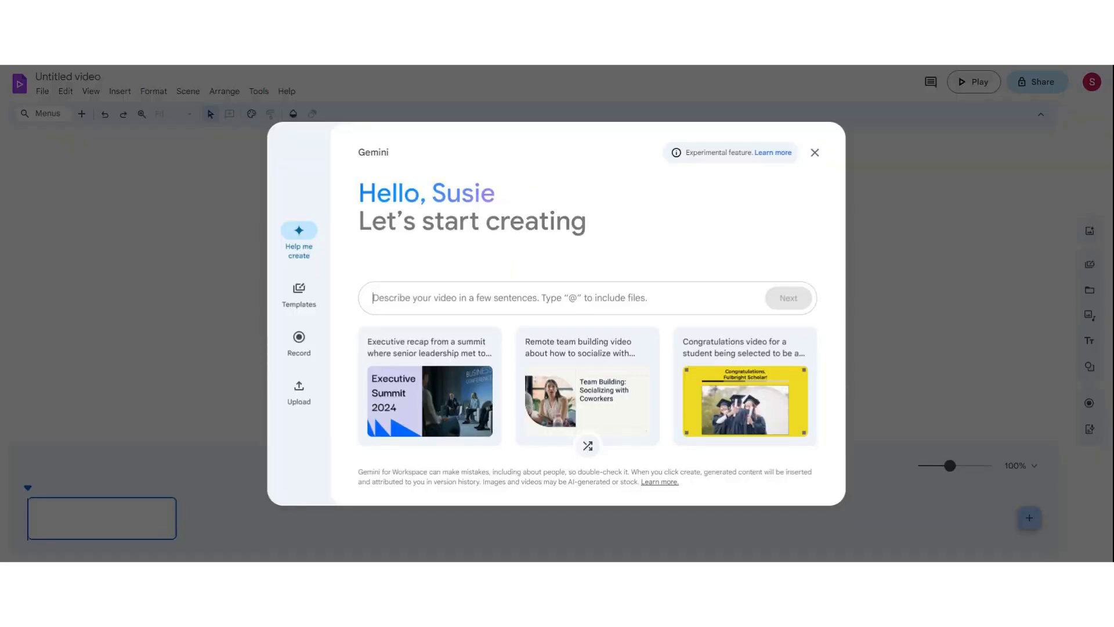
type("cre")
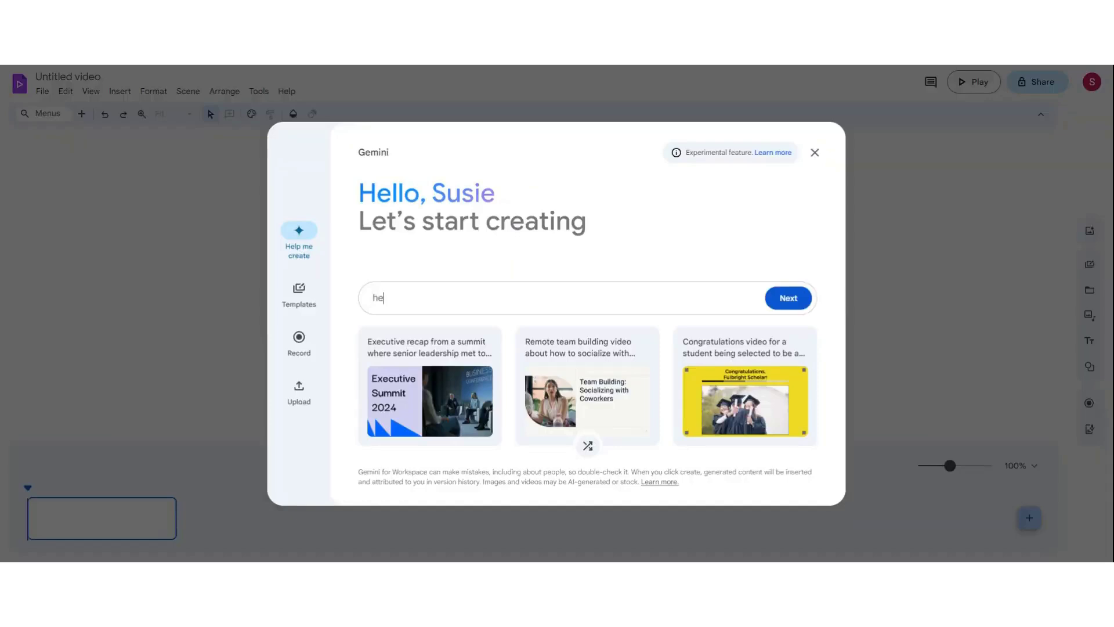
type("a")
Prompt Gemini with 'create video' and attach the Q1 Team Offsite document.
key("BackSpace")
key("BackSpace")
key("BackSpace")
type("create video @")
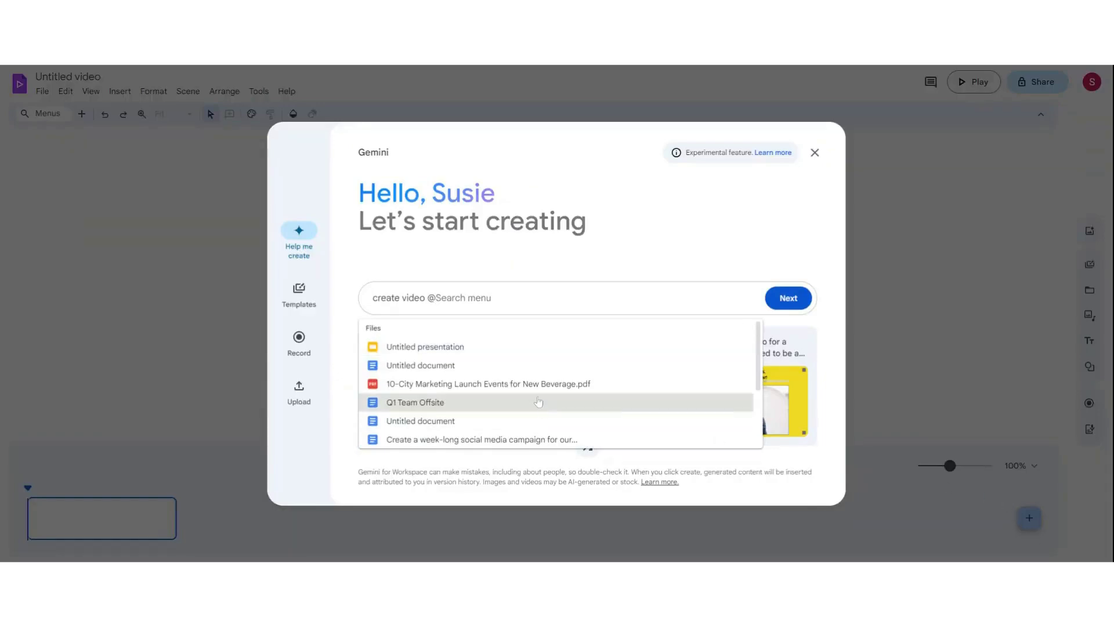
left_click(535, 402)
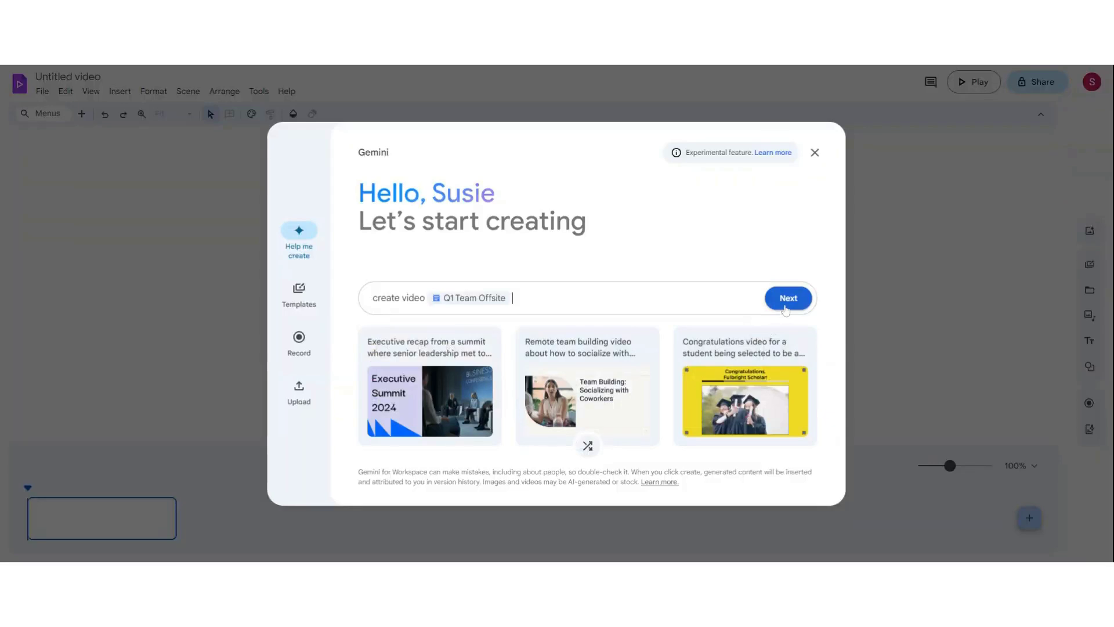
Draft and accept the offsite outline, then preview the title-with-two-photos design.
left_click(788, 299)
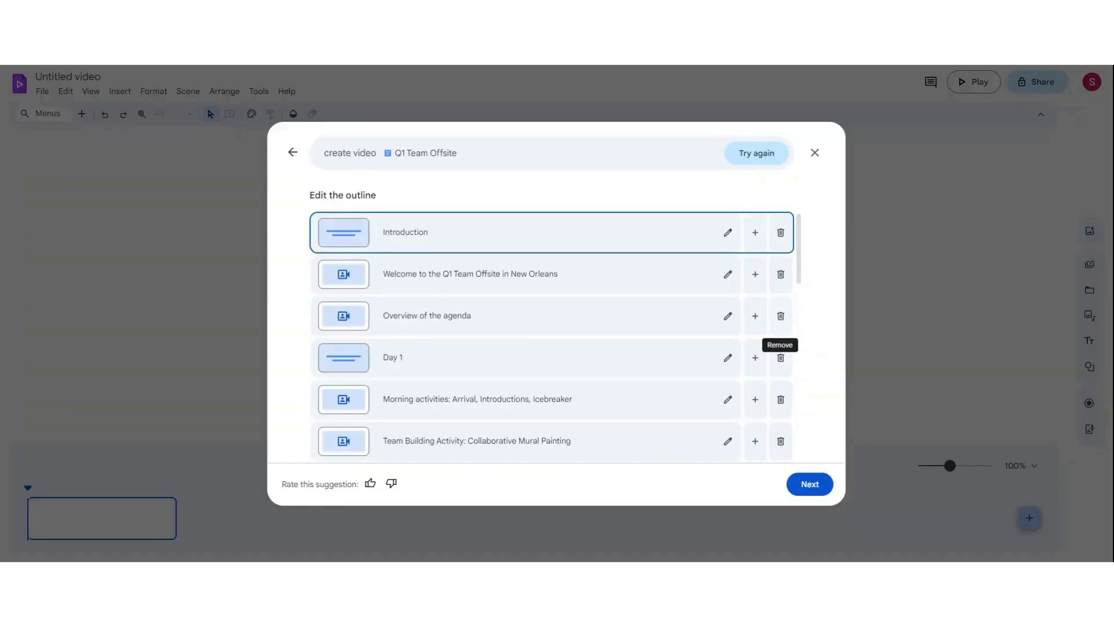
scroll(581, 397, "down", 2)
scroll(580, 397, "down", 2)
scroll(579, 397, "down", 2)
scroll(580, 393, "down", 2)
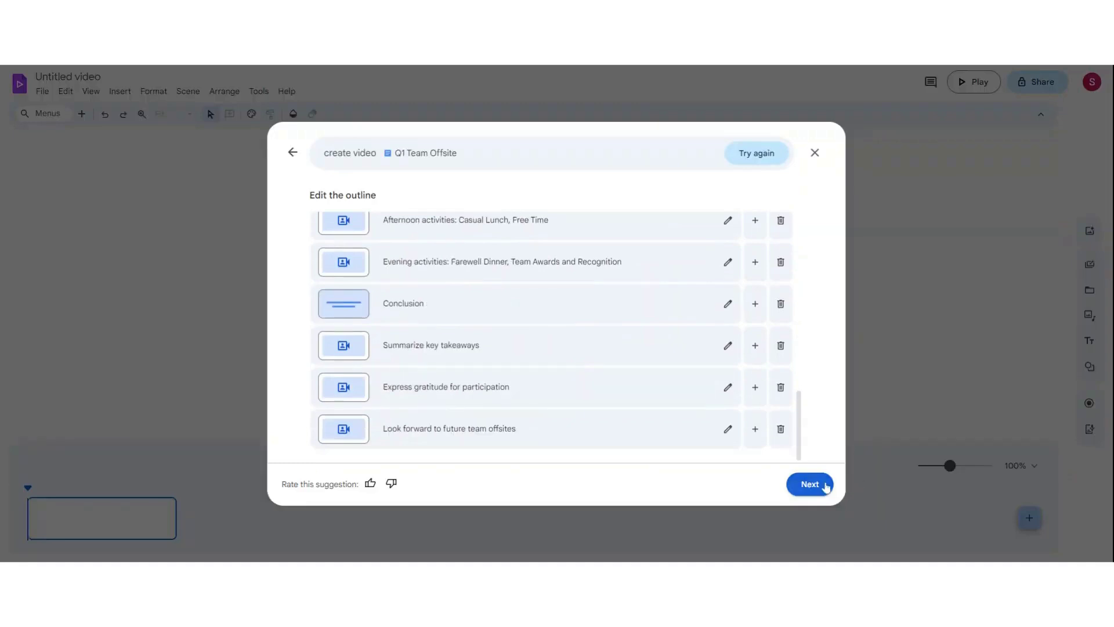
left_click(825, 485)
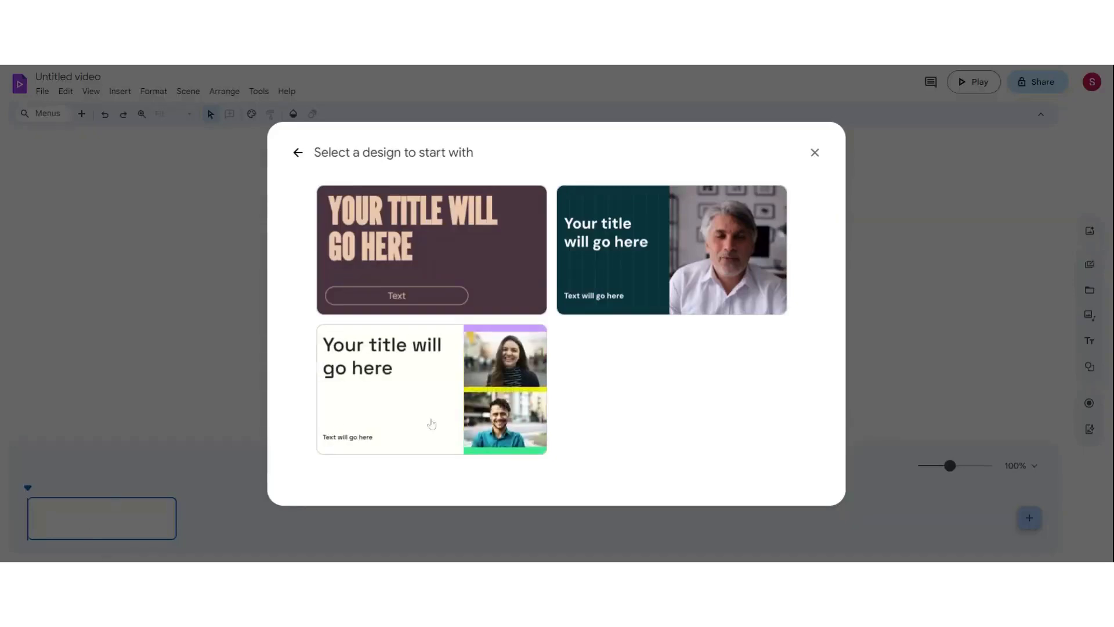
left_click(429, 423)
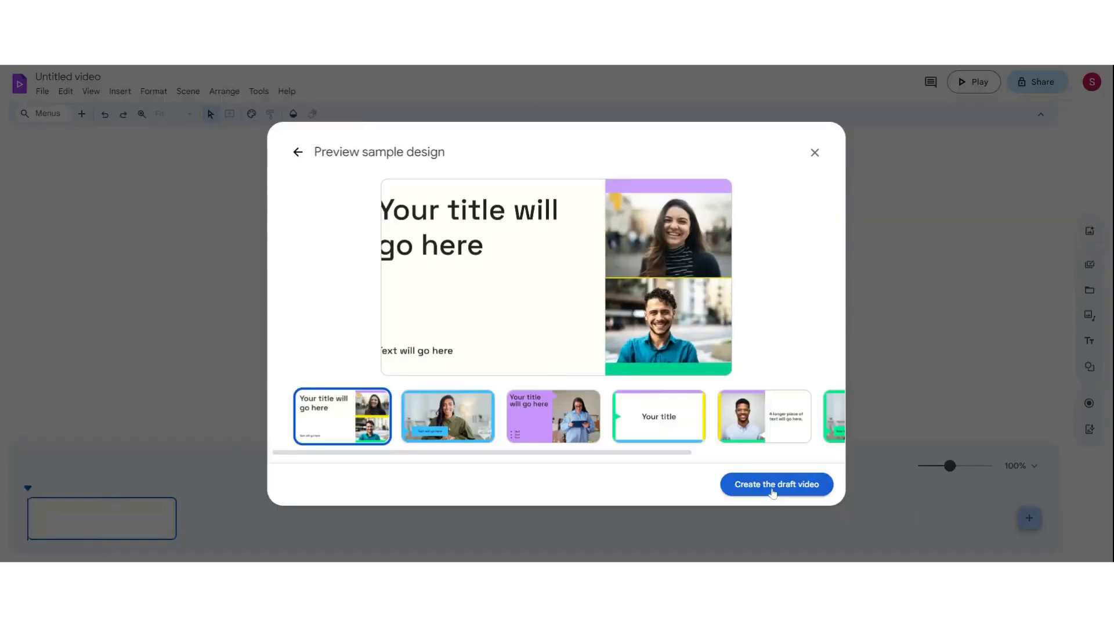
Build the 'Q1 Team Offsite in New Orleans' draft from the chosen design.
left_click(773, 486)
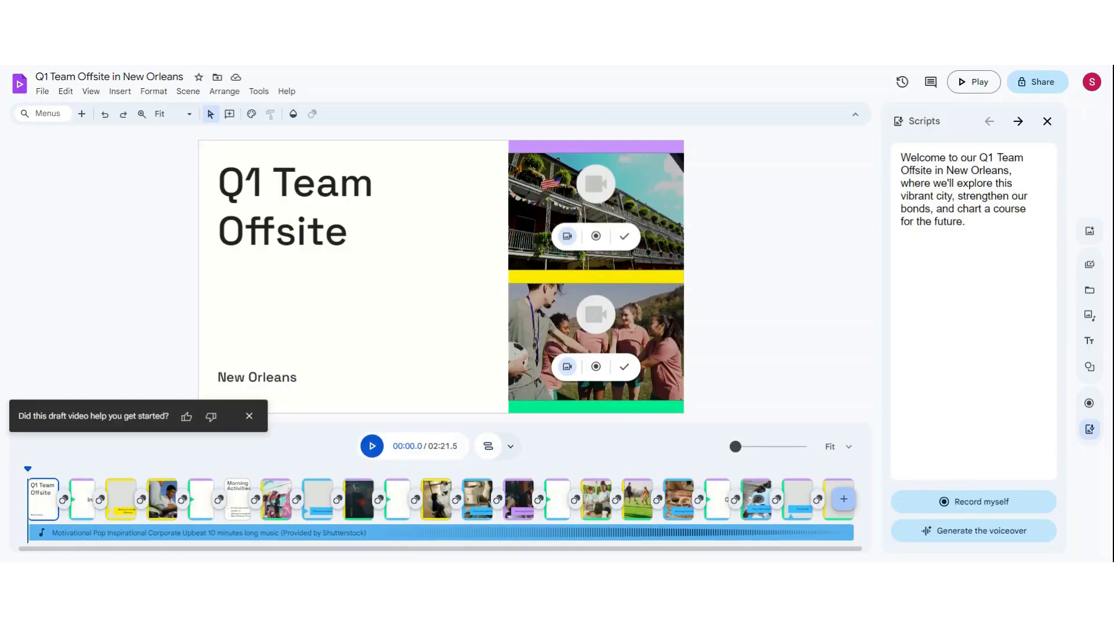
Rate the draft video as helpful and glance at the narration recording options.
left_click(186, 416)
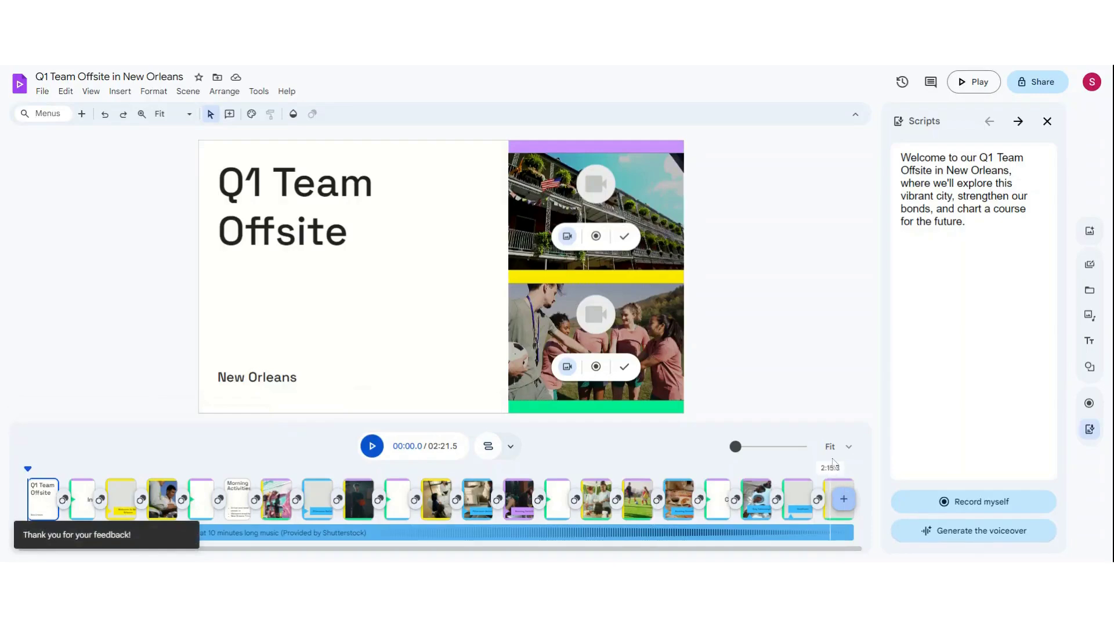
left_click(1013, 500)
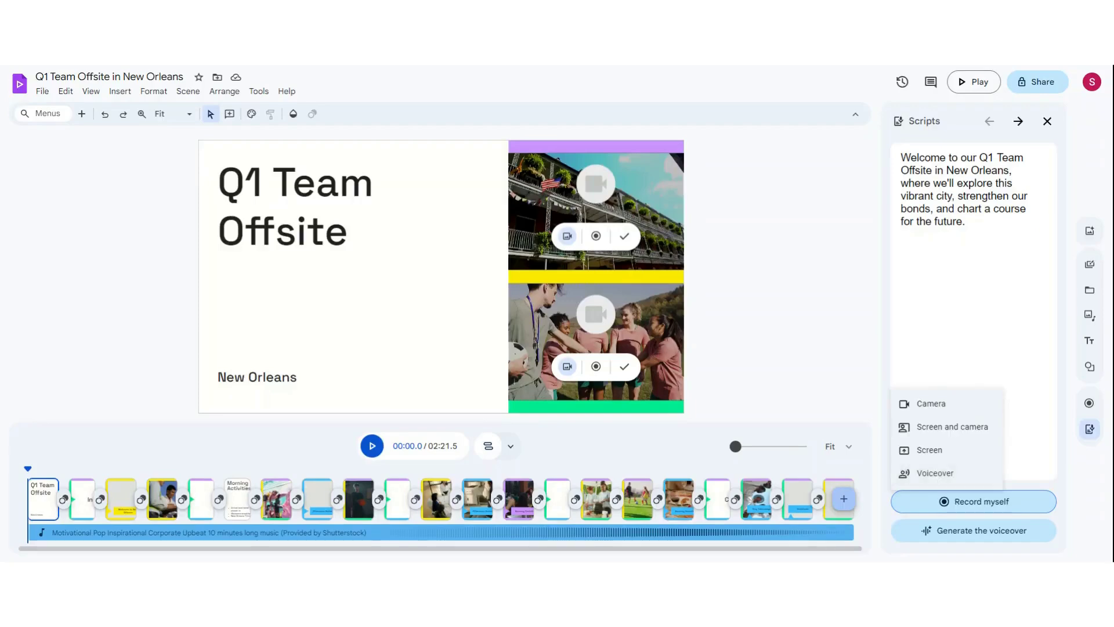
left_click(933, 183)
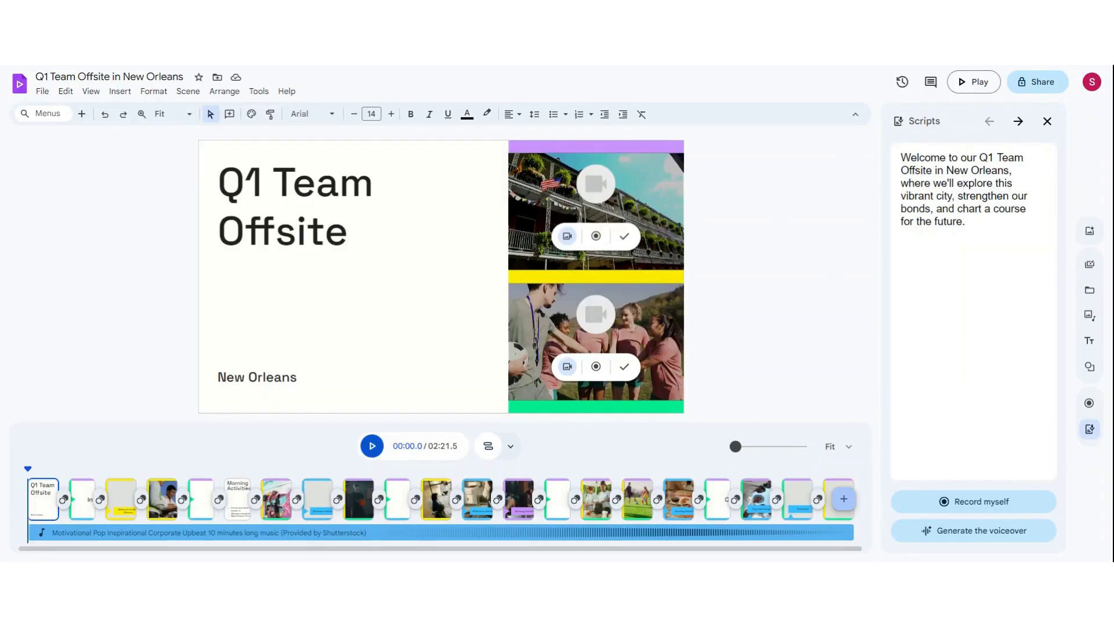
Generate and preview a Professional voiceover for the title scene's script.
left_click(935, 542)
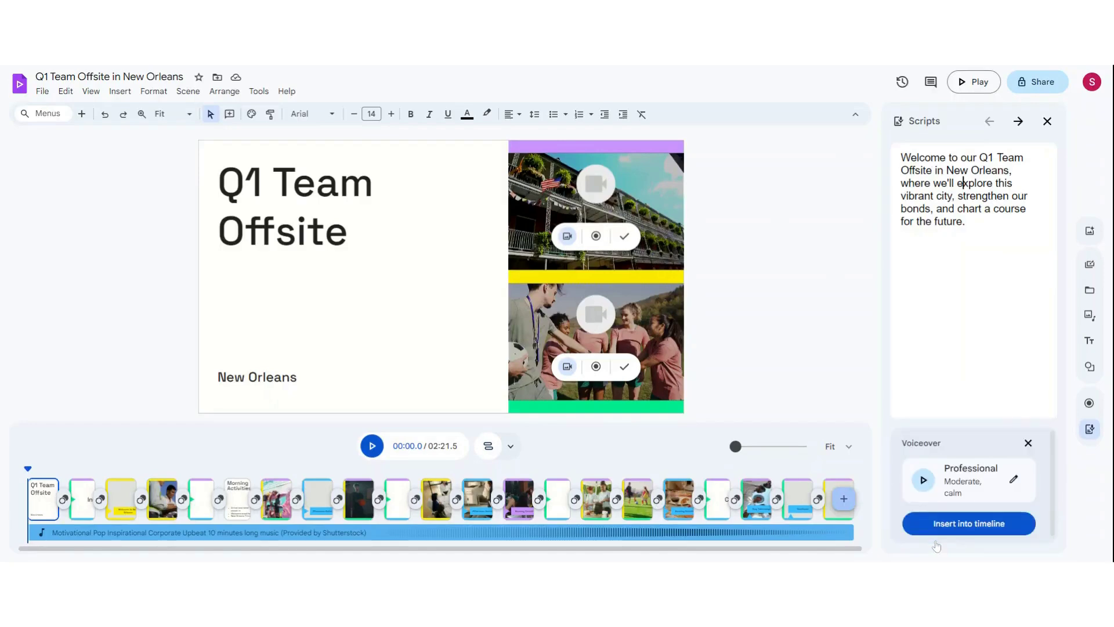
left_click(923, 480)
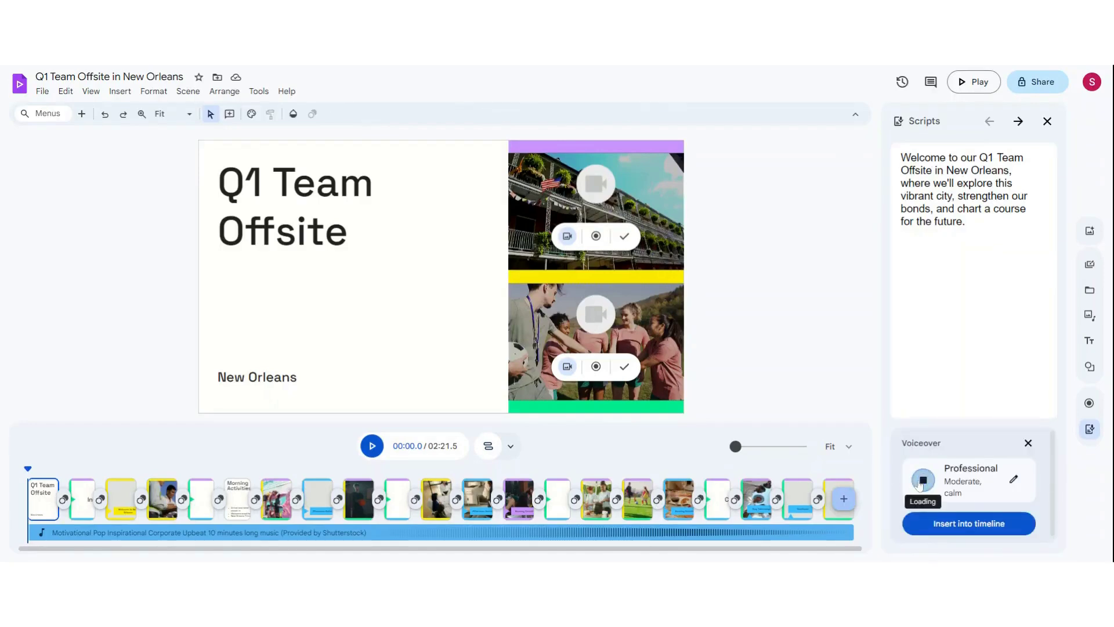
left_click(1014, 480)
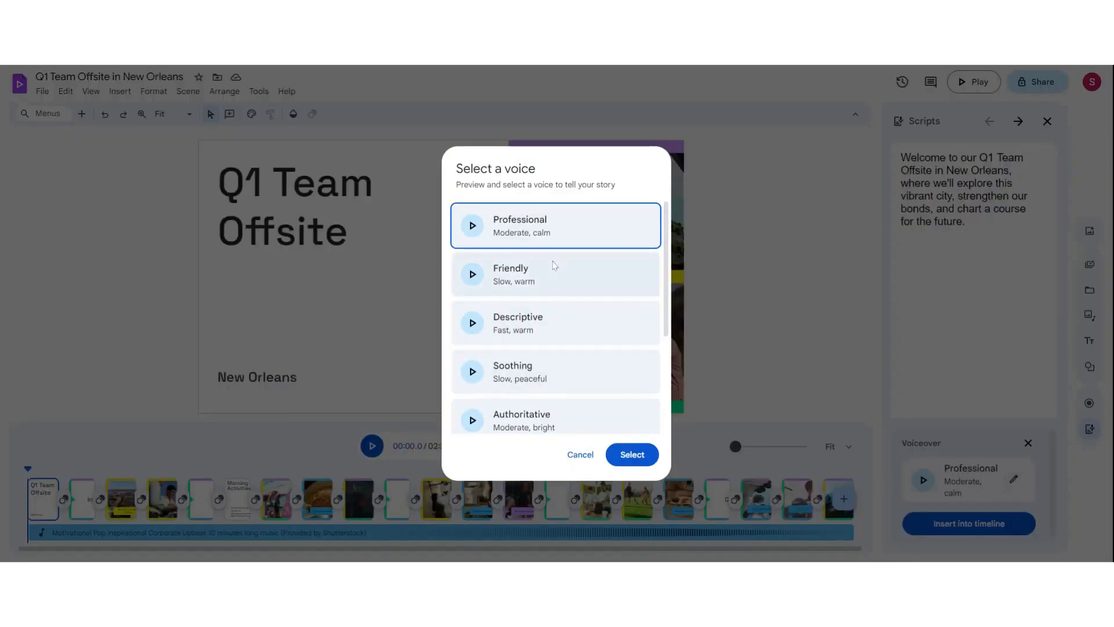
scroll(554, 266, "down", 2)
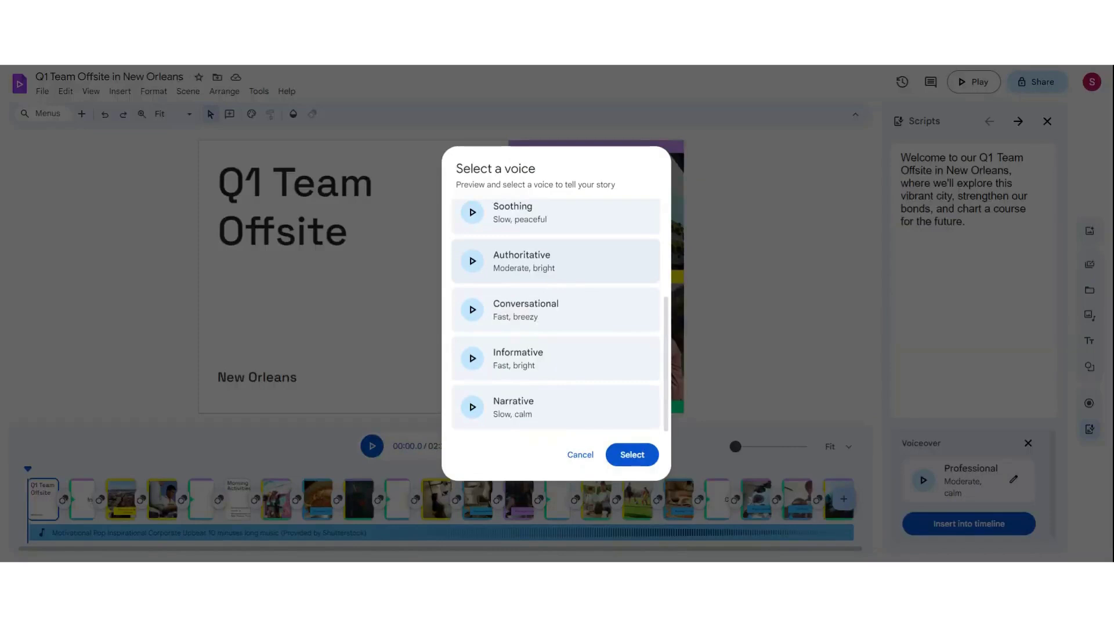
Preview the Informative and Narrative voices and confirm Narrative for the title voiceover.
left_click(473, 358)
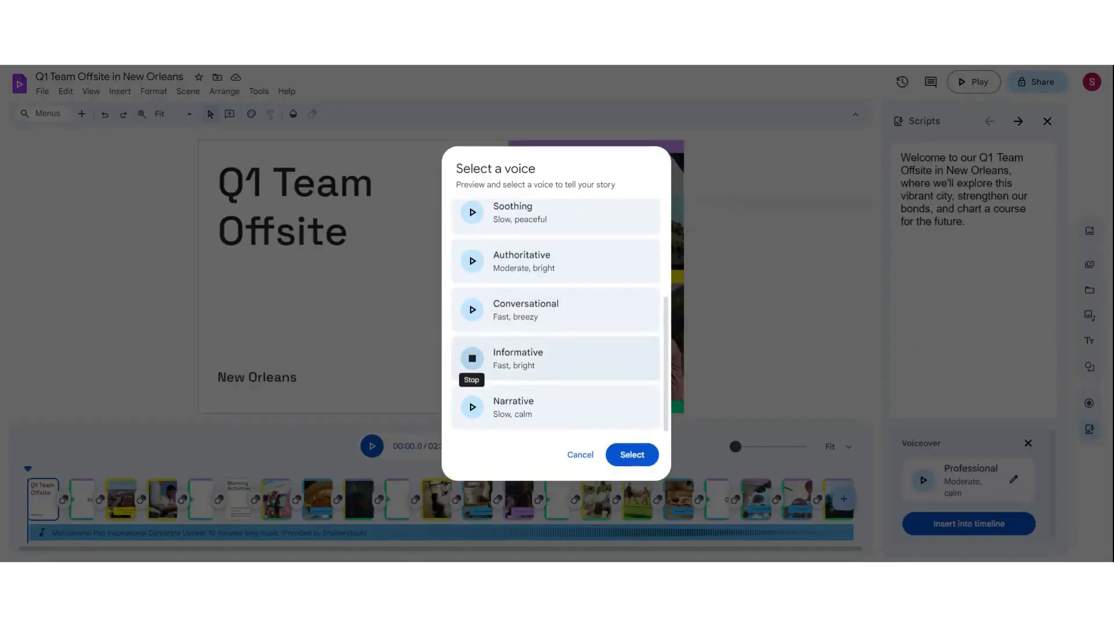
left_click(473, 406)
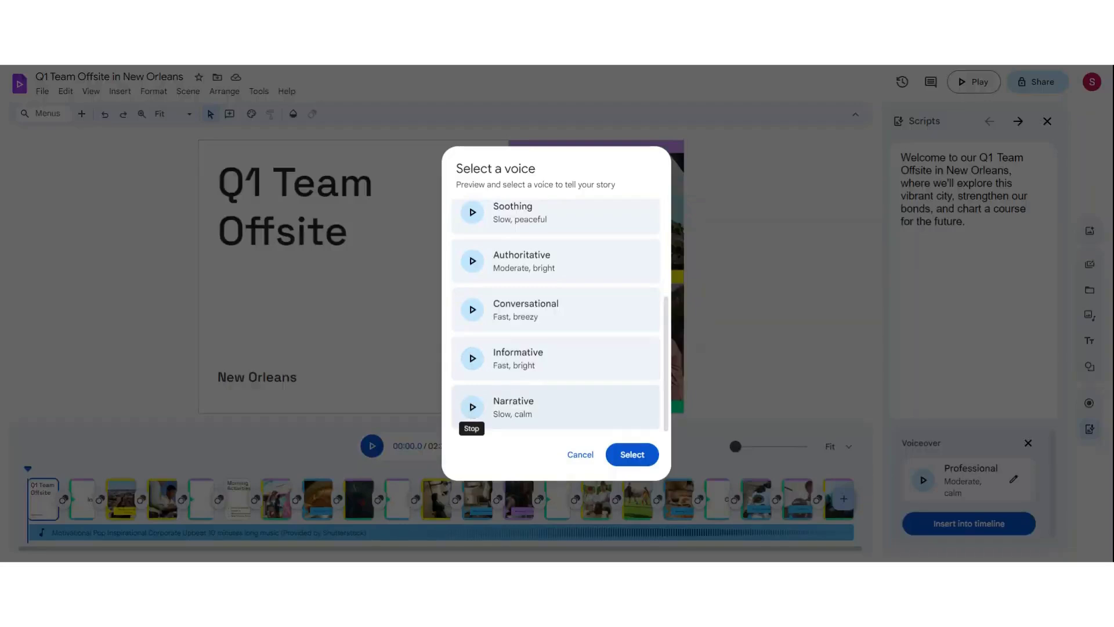
left_click(544, 409)
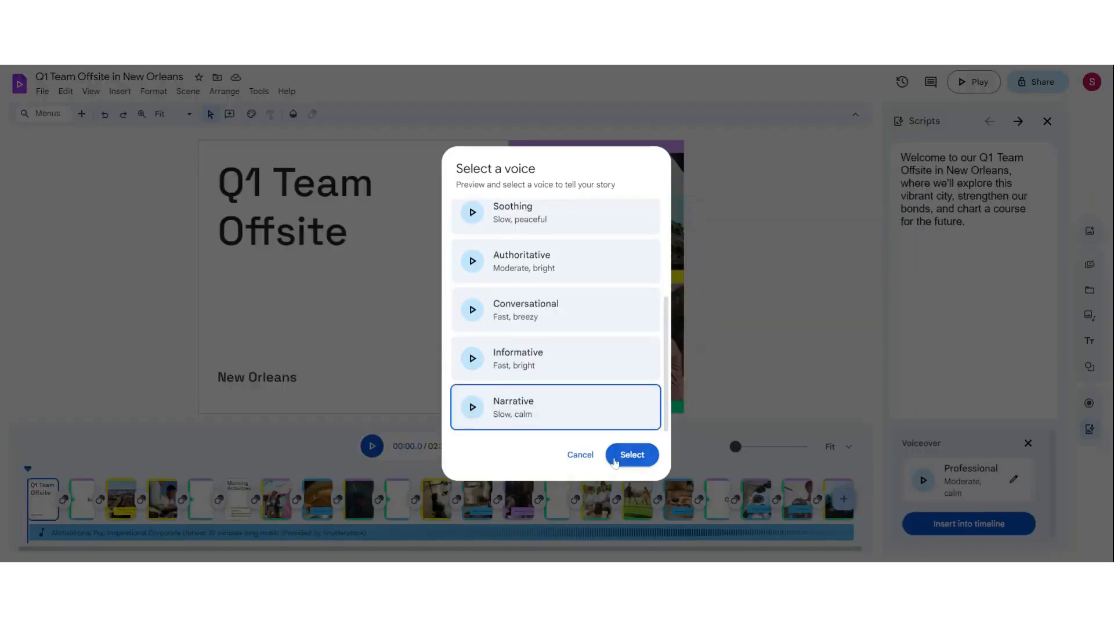
left_click(631, 455)
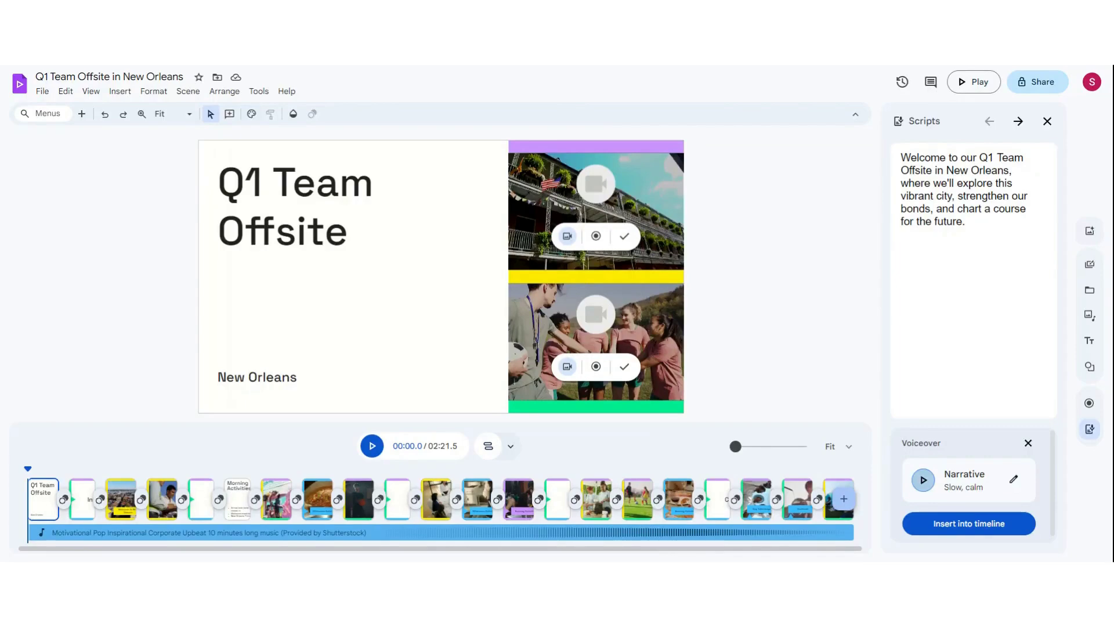
Insert the voiceover into the timeline and swap the lower photo for a team-at-laptop stock clip.
left_click(968, 525)
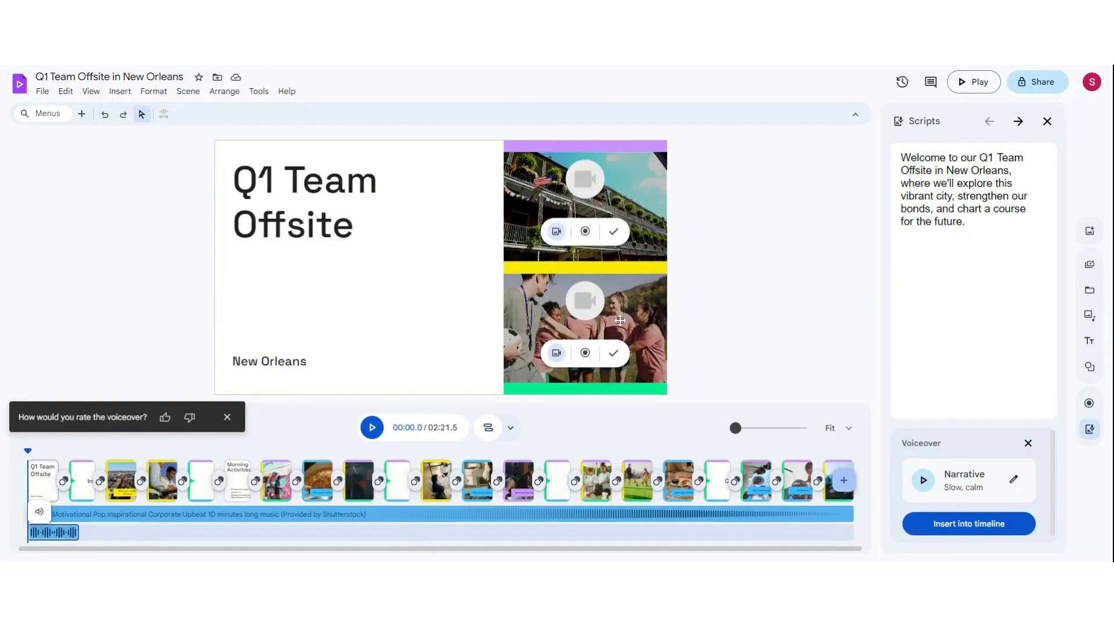
left_click(555, 355)
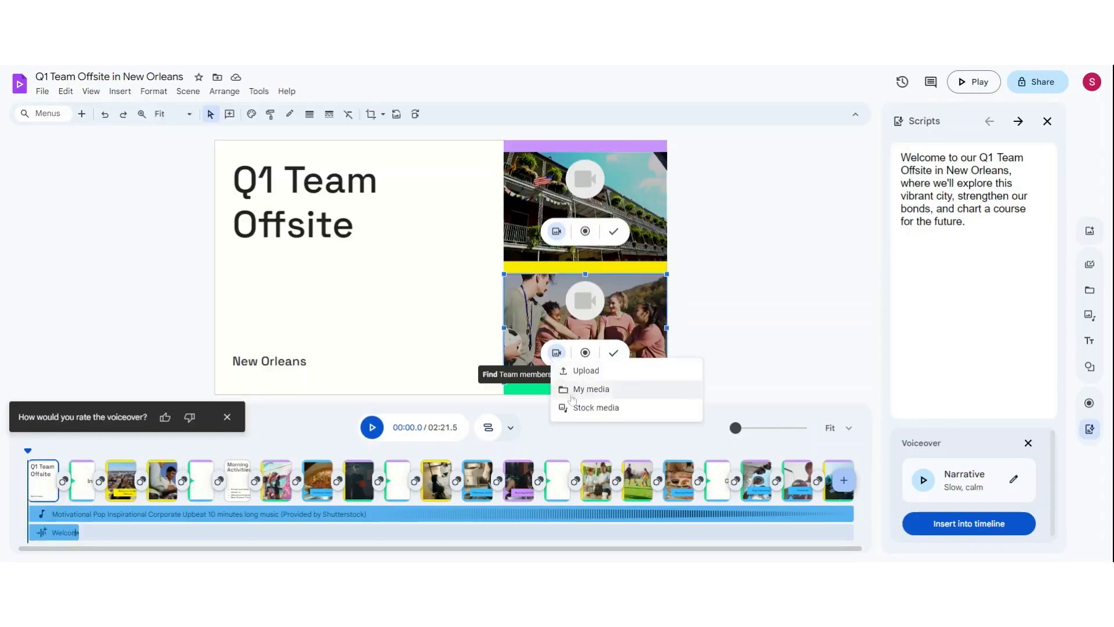
left_click(599, 409)
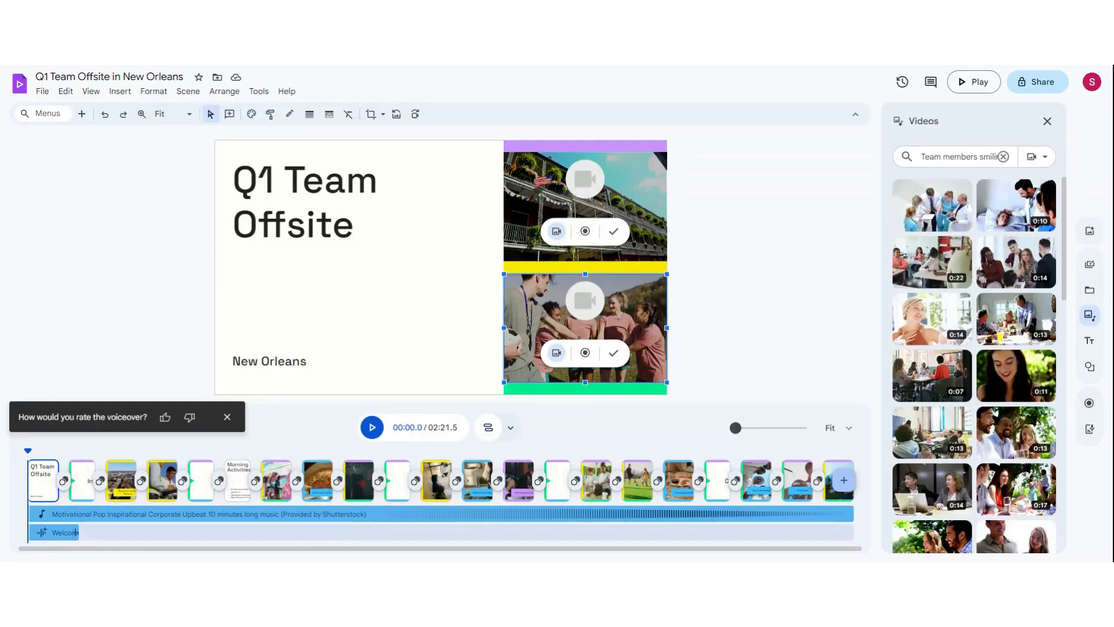
triple_click(958, 157)
scroll(961, 438, "down", 2)
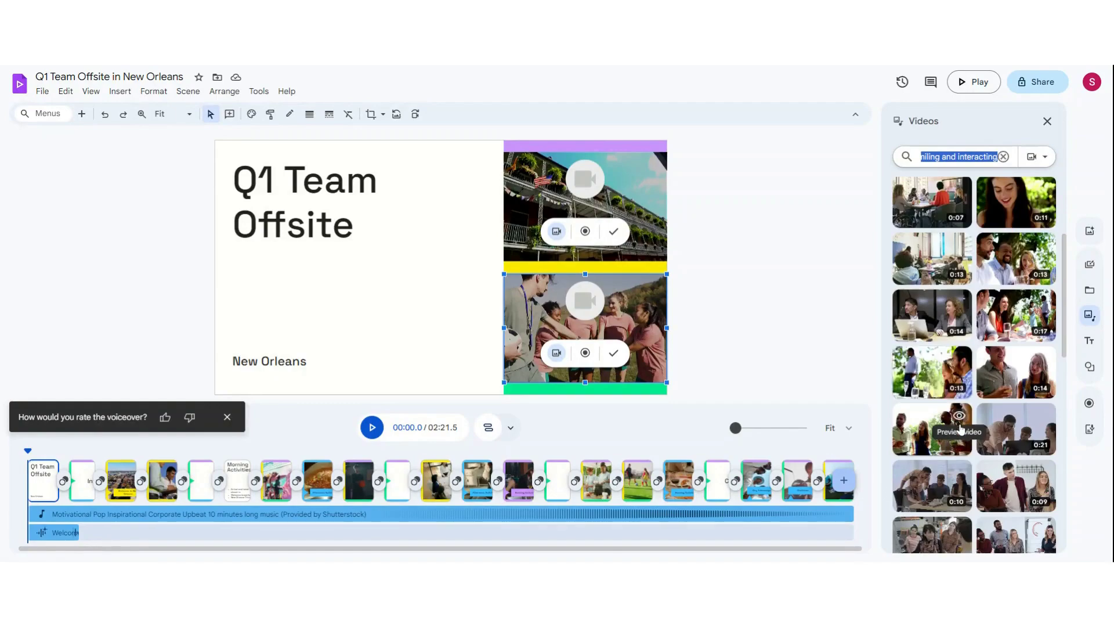
scroll(960, 429, "down", 1)
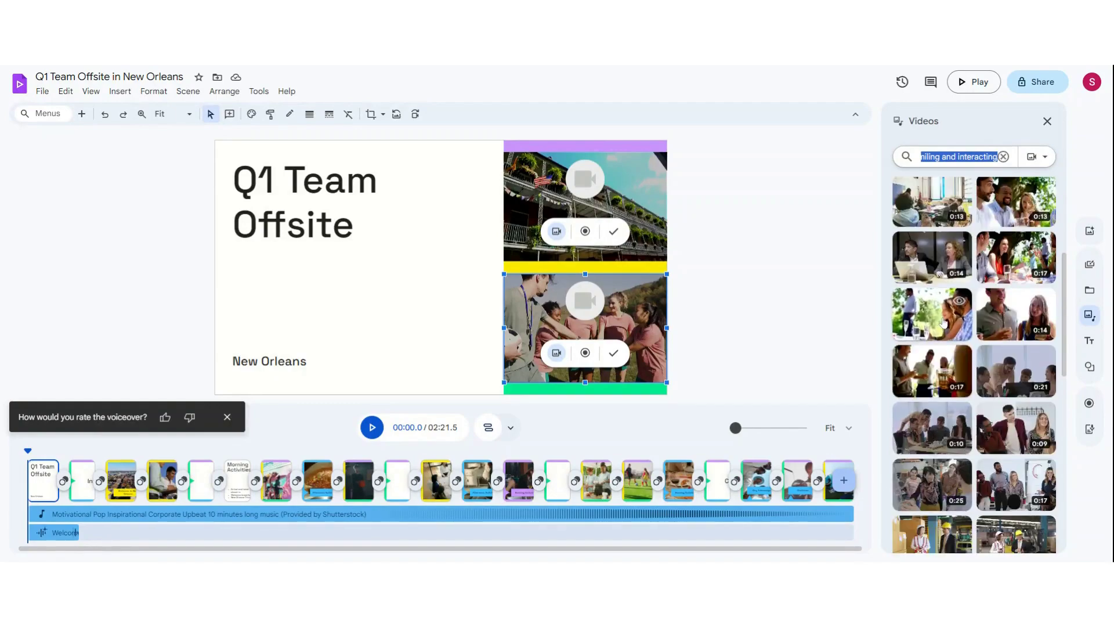
scroll(985, 472, "down", 2)
scroll(985, 471, "down", 1)
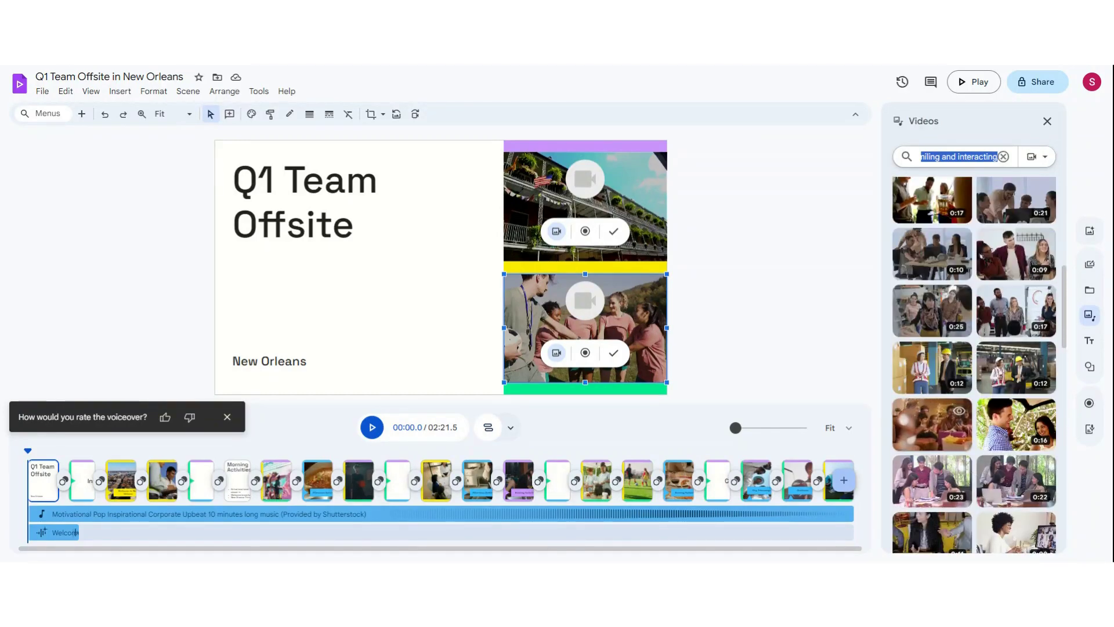
left_click(928, 484)
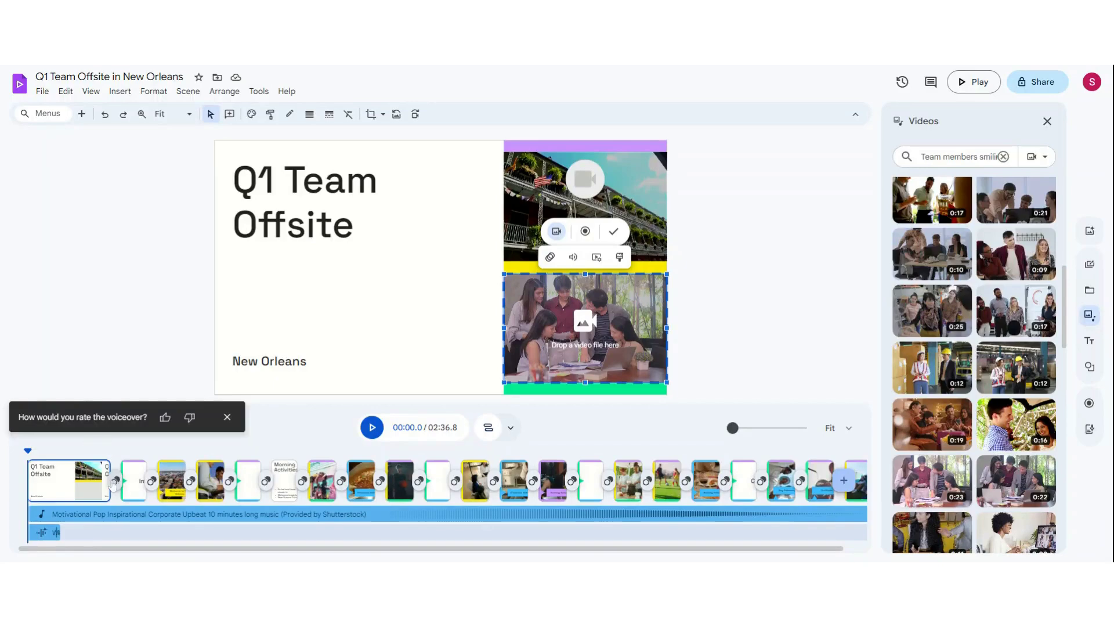
left_click(1048, 121)
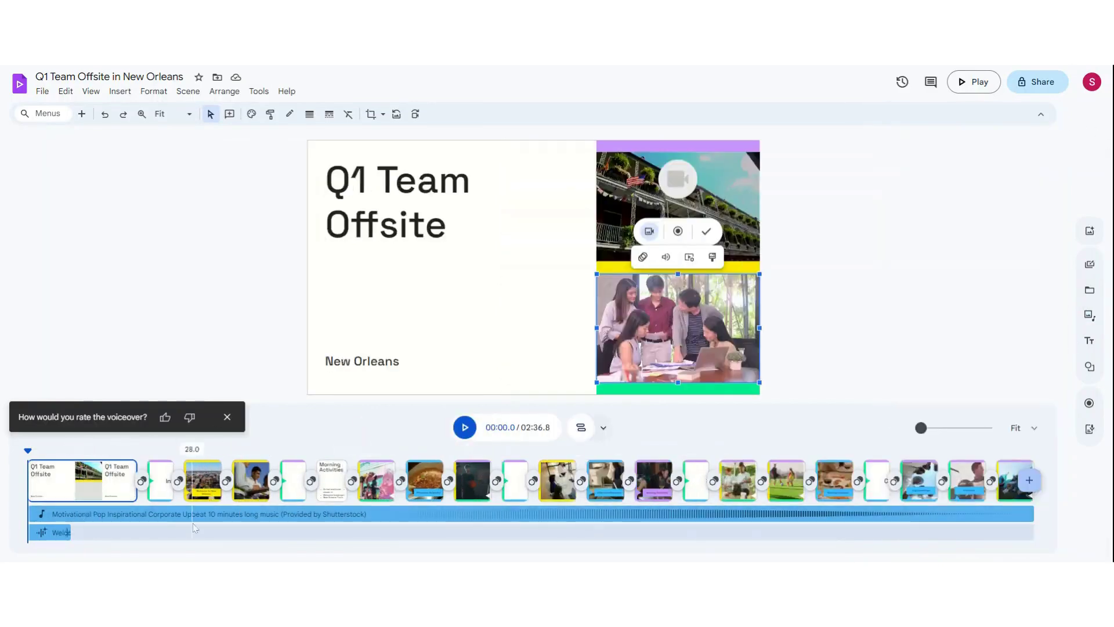
Add the Episode One headline preset to the Introduction scene.
left_click(158, 493)
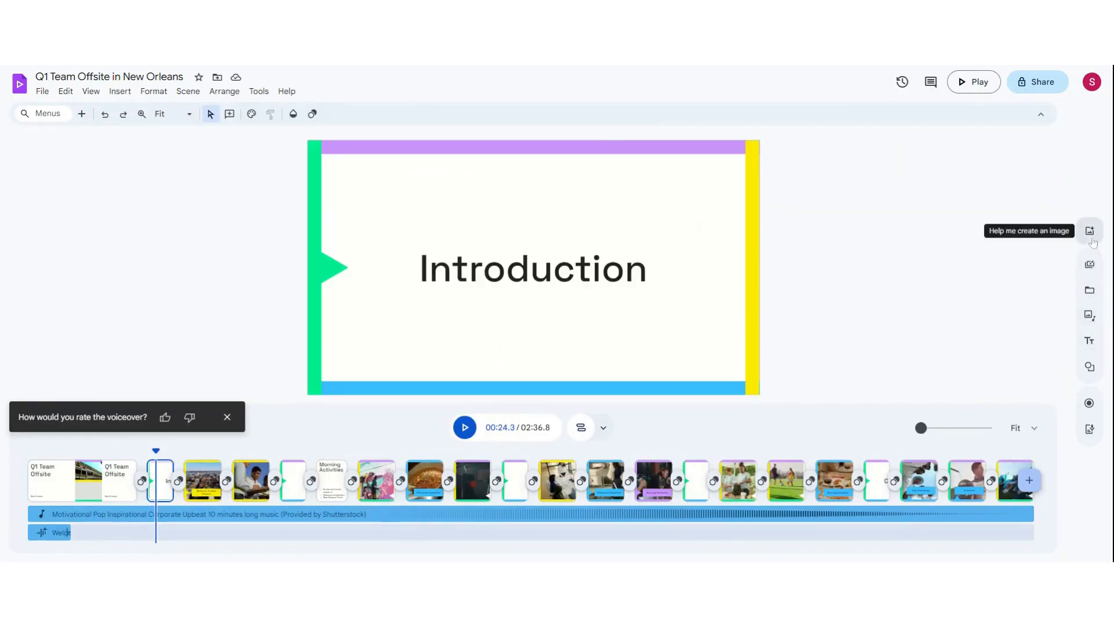
left_click(1091, 266)
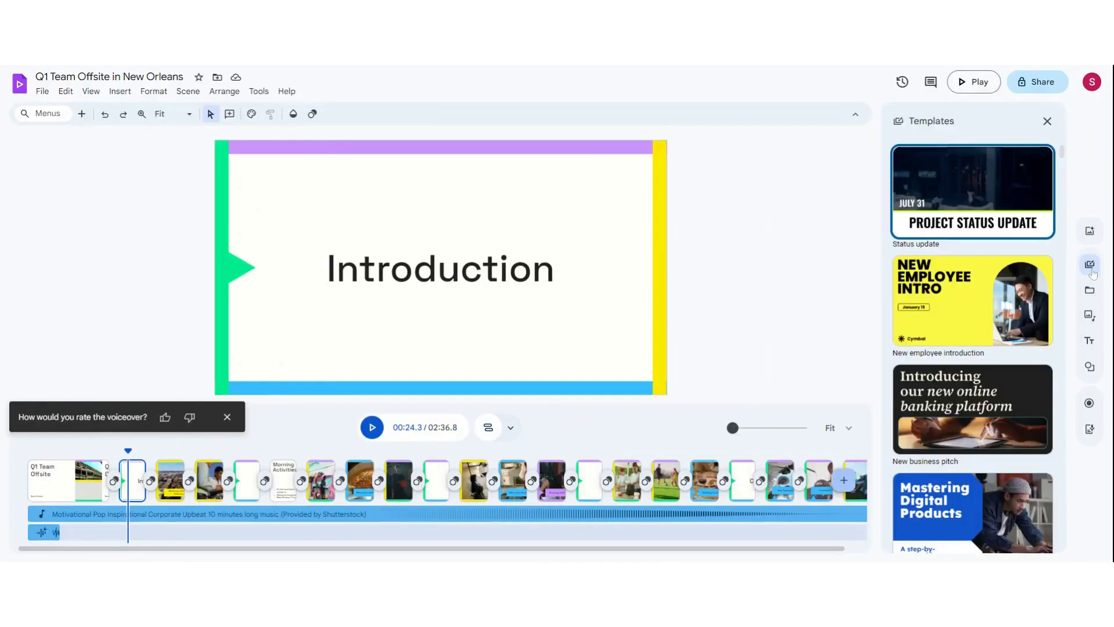
left_click(1089, 290)
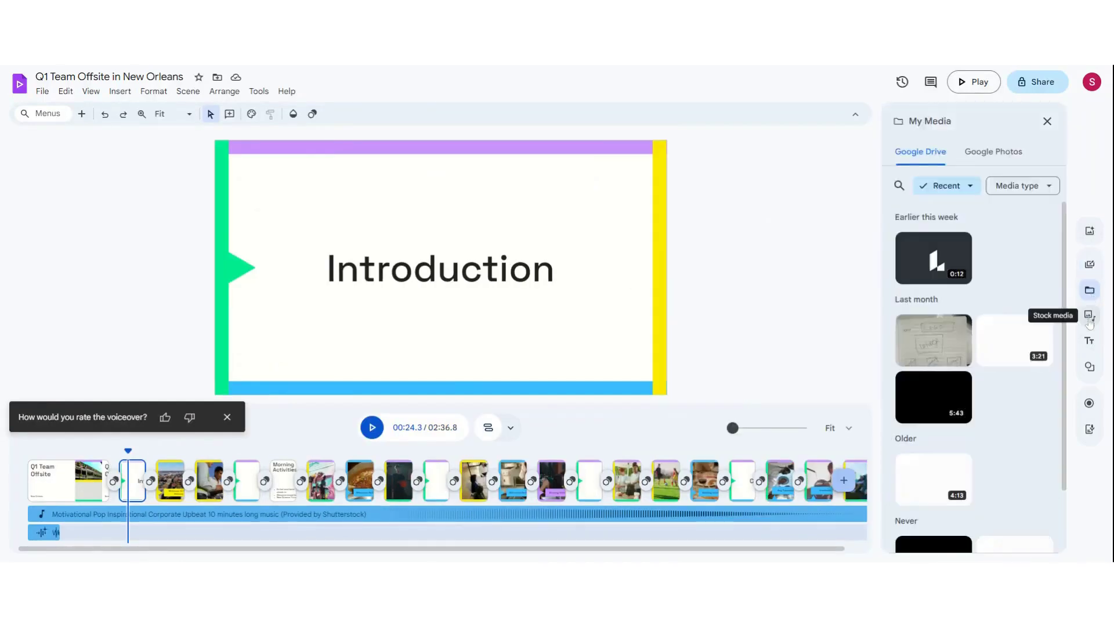
left_click(1090, 319)
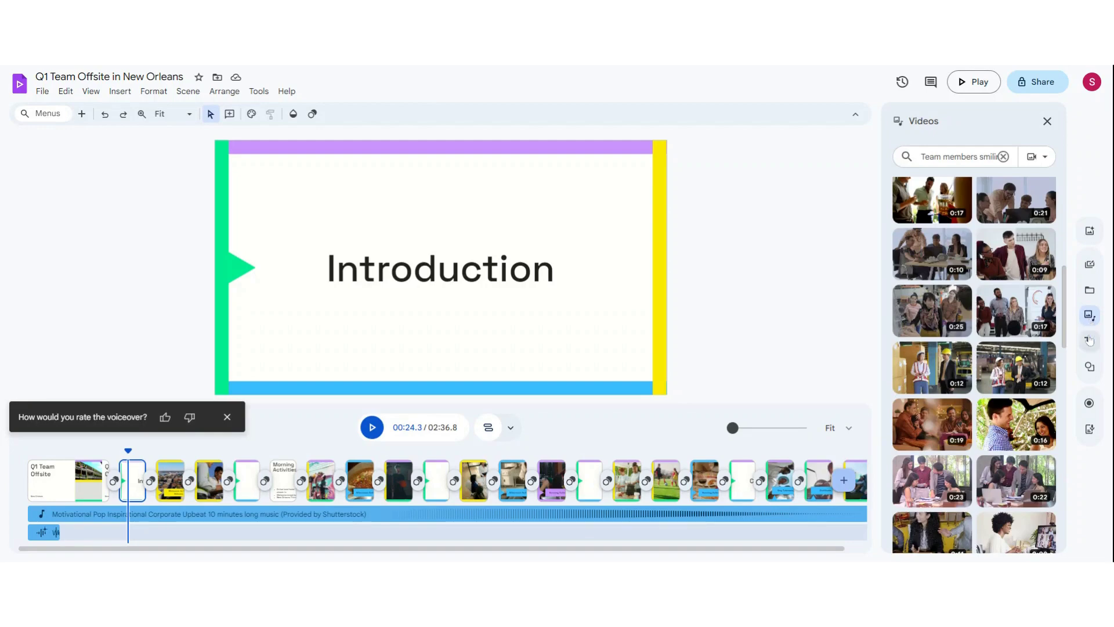
left_click(1090, 340)
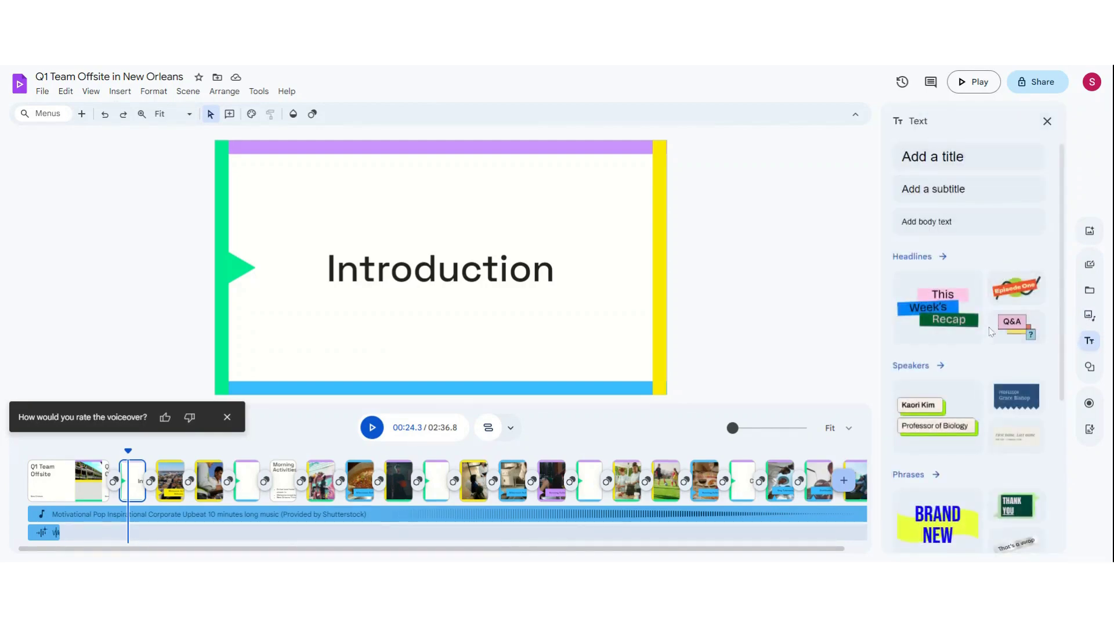
left_click(1017, 289)
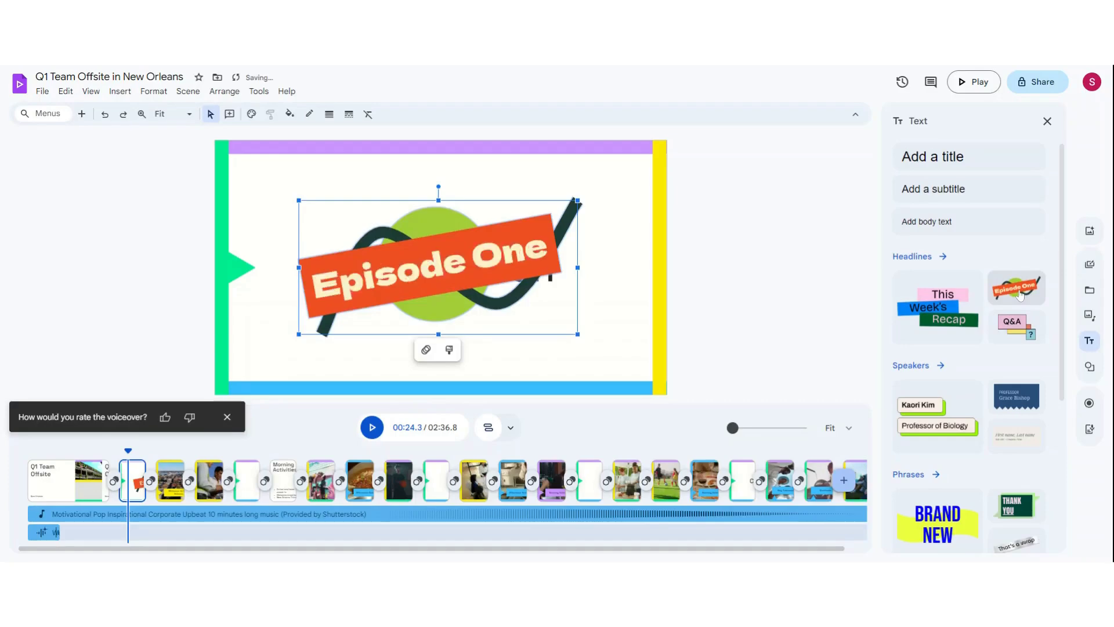
Move the headline to the upper left and change 'Episode' to 'Day'.
left_click_drag(410, 251, 321, 221)
left_click(321, 221)
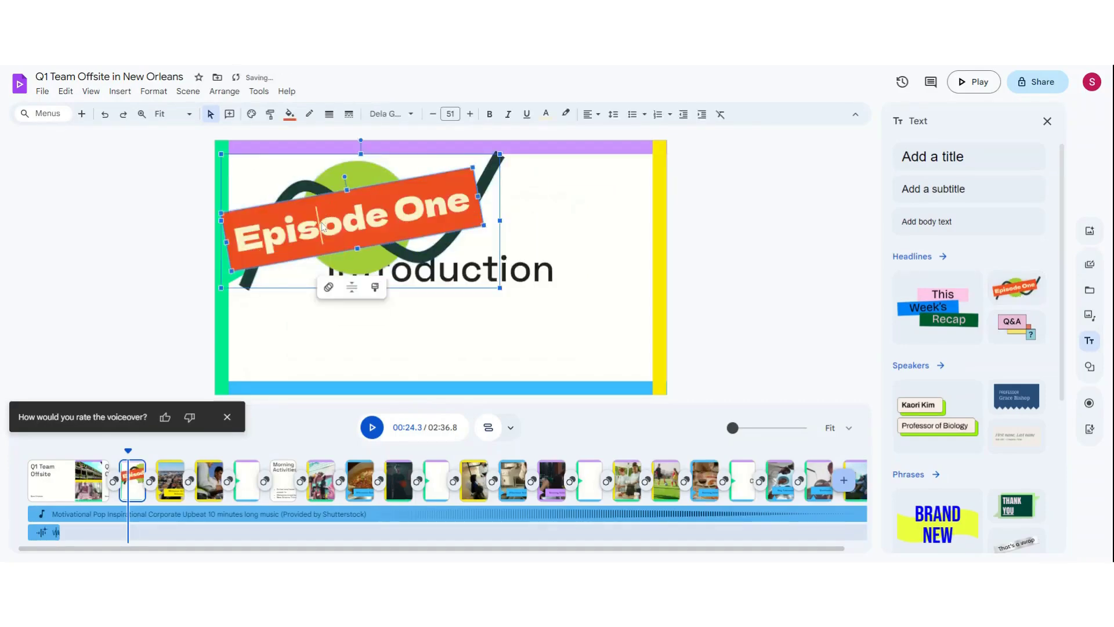
double_click(322, 223)
type("Da")
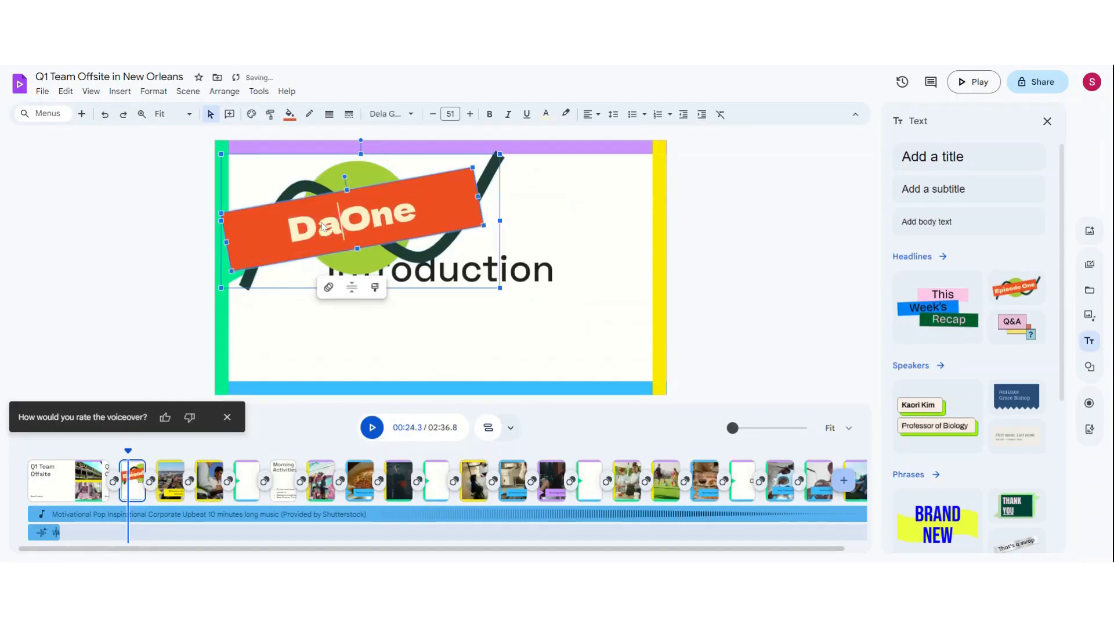
type("y")
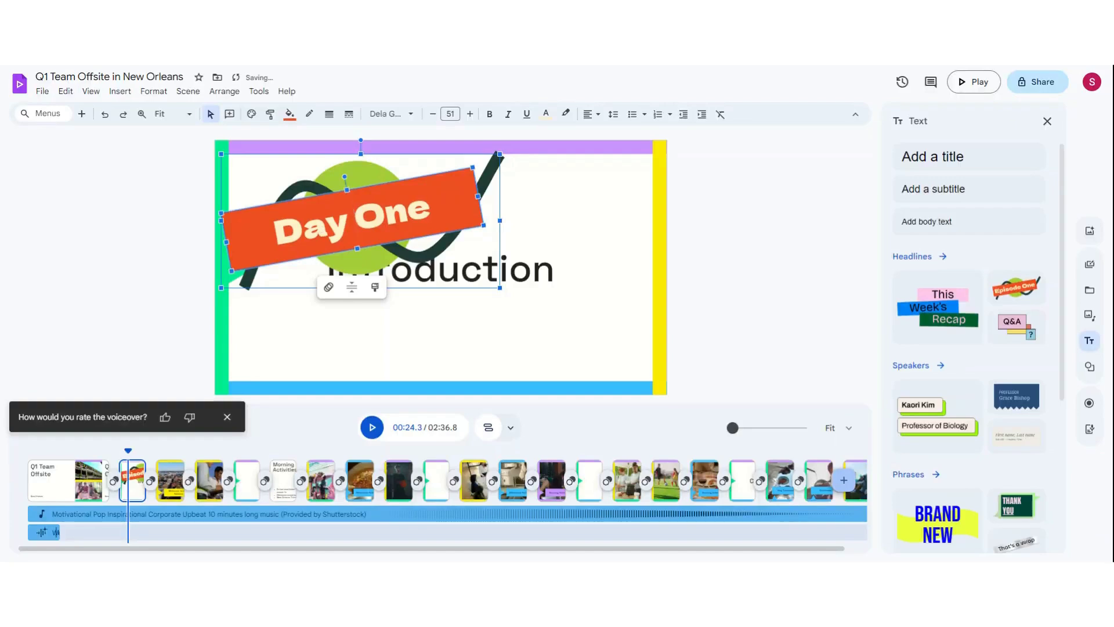
key("Escape")
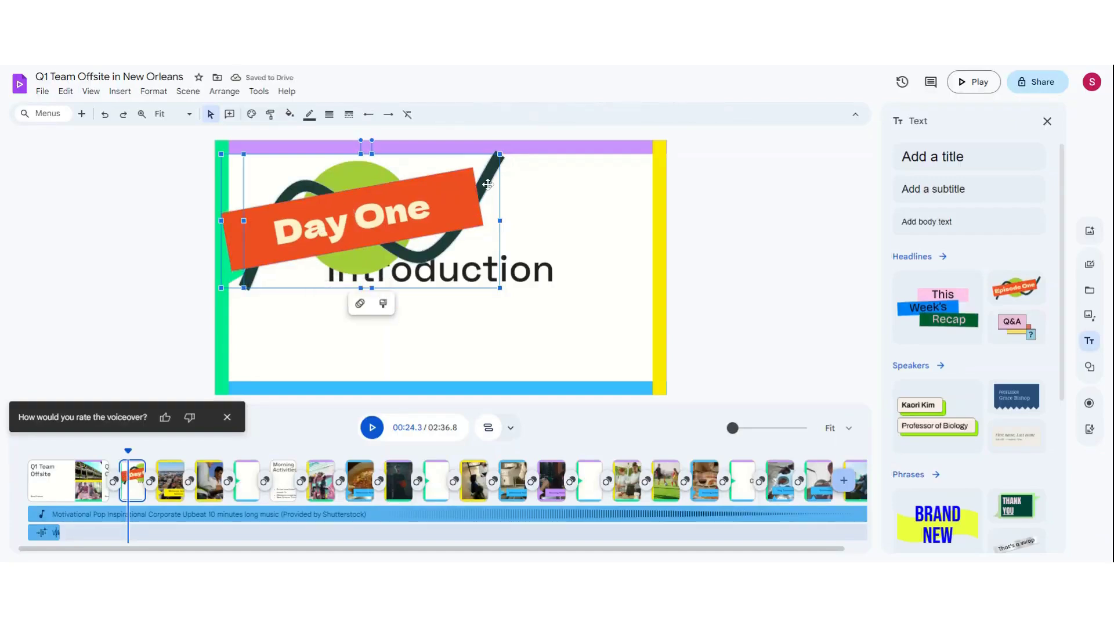
Delete the green circle and dark swoosh, then shrink, tilt and raise the Day One banner.
left_click(365, 262)
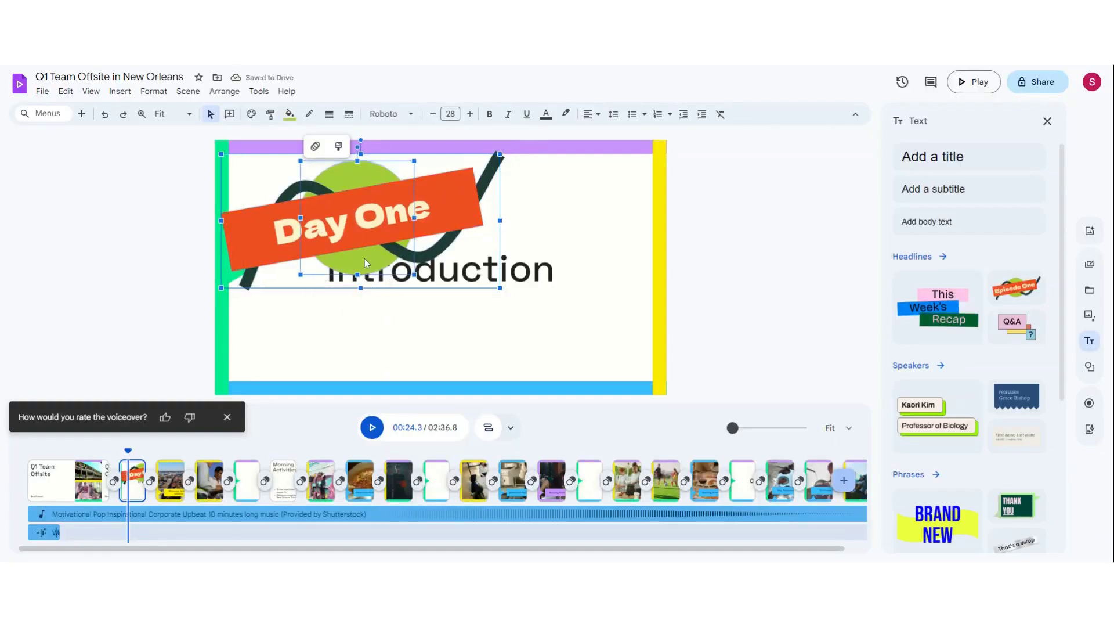
key("Delete")
left_click(412, 255)
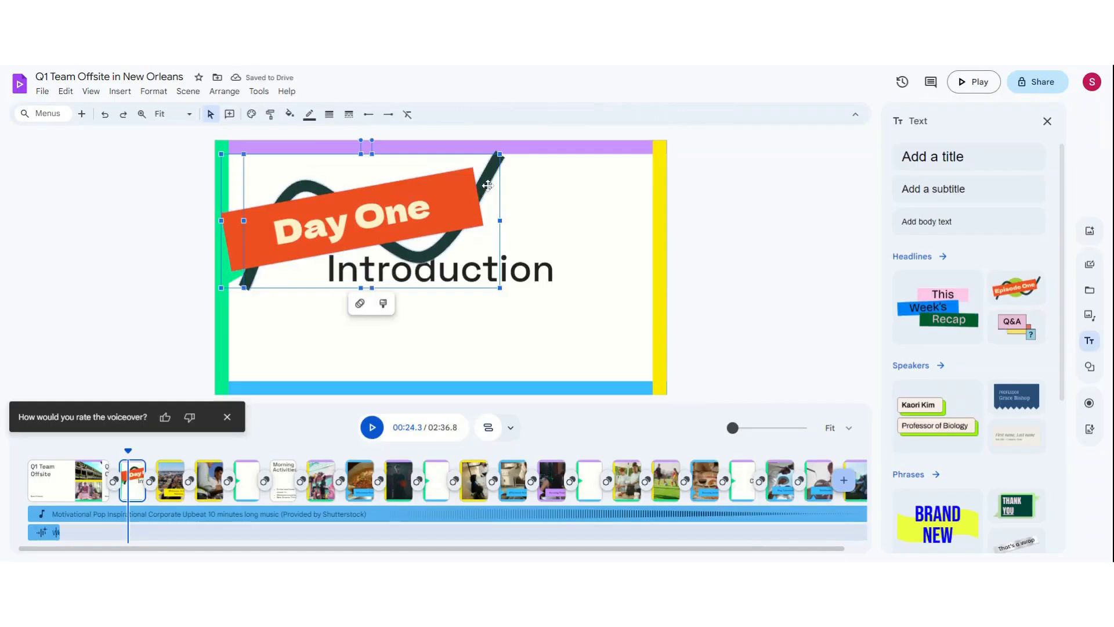
key("Delete")
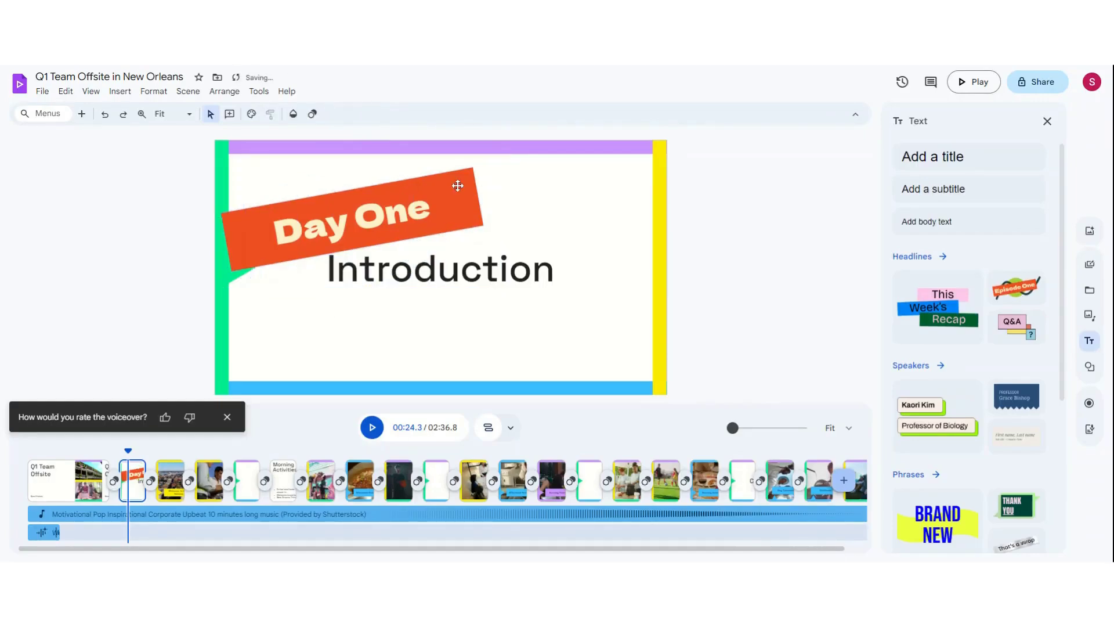
left_click(458, 186)
left_click_drag(422, 187, 388, 194)
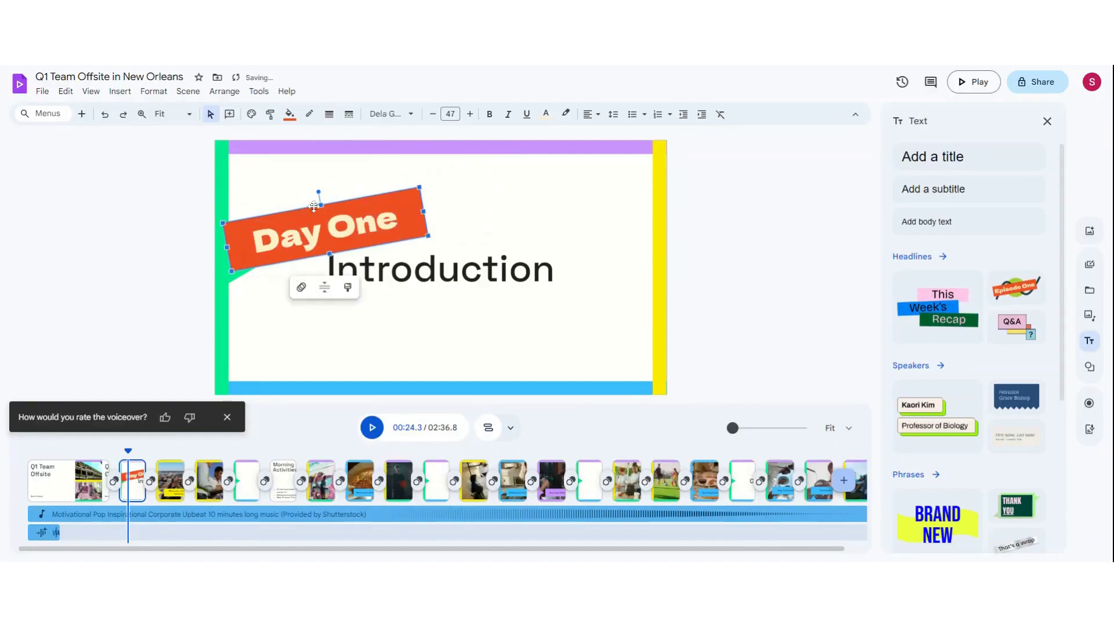
left_click_drag(310, 200, 312, 173)
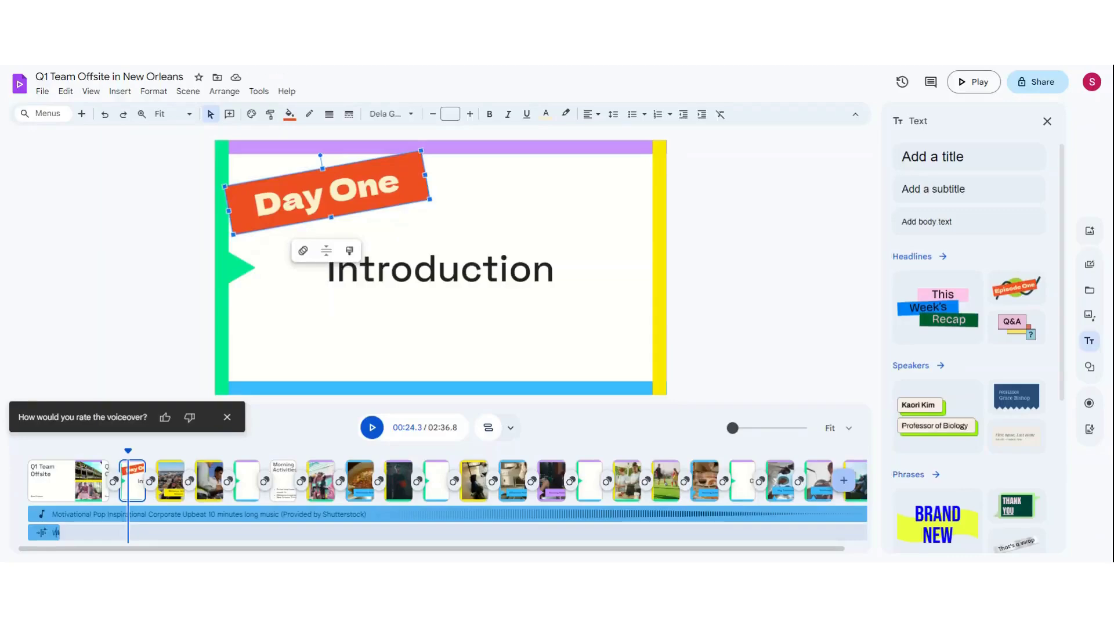
Generate a narrated voiceover from the Introduction script and add it to the timeline.
left_click(1048, 121)
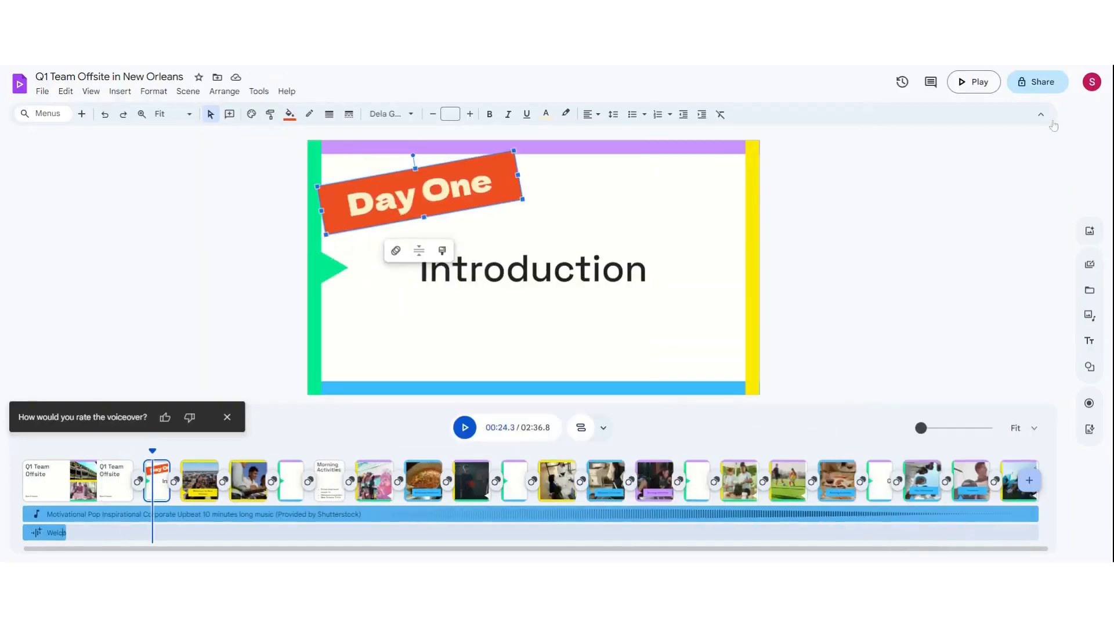
left_click(1089, 429)
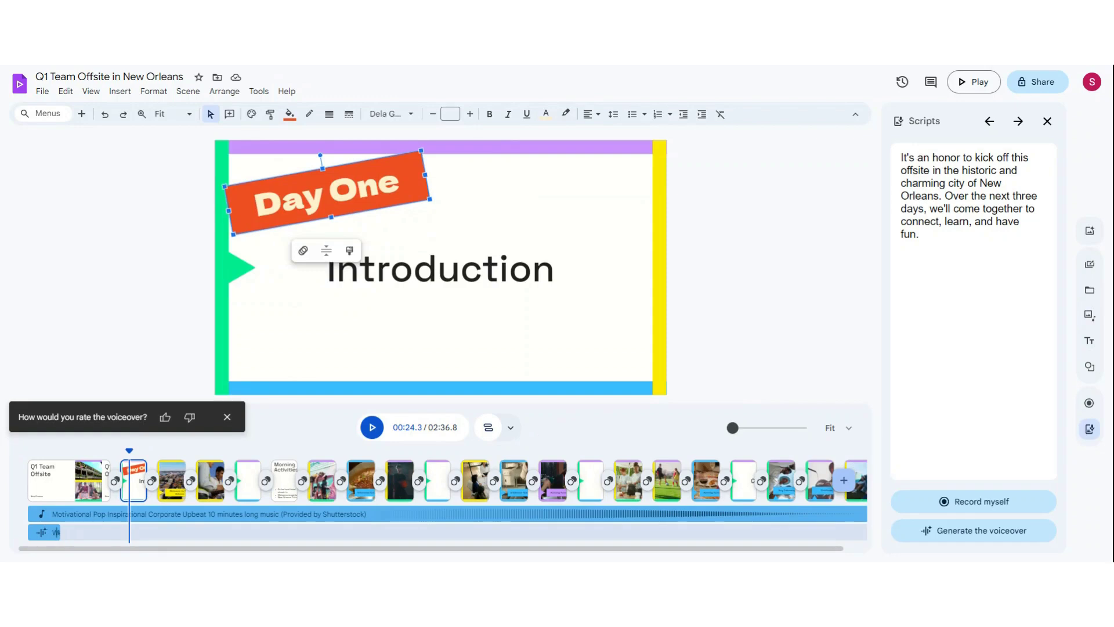
left_click(961, 533)
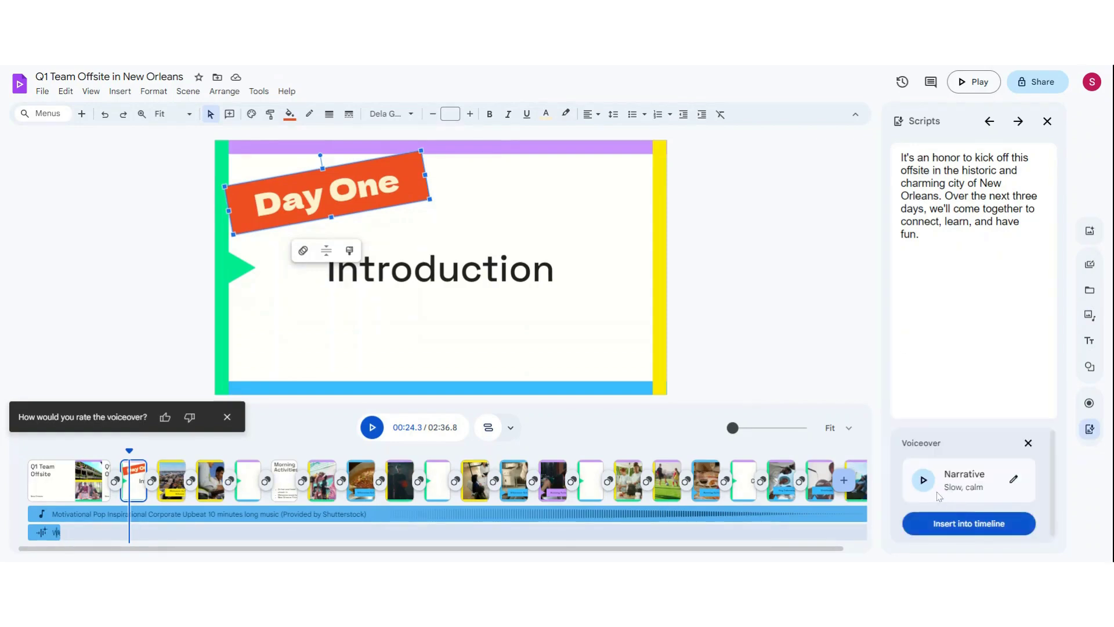
left_click(954, 525)
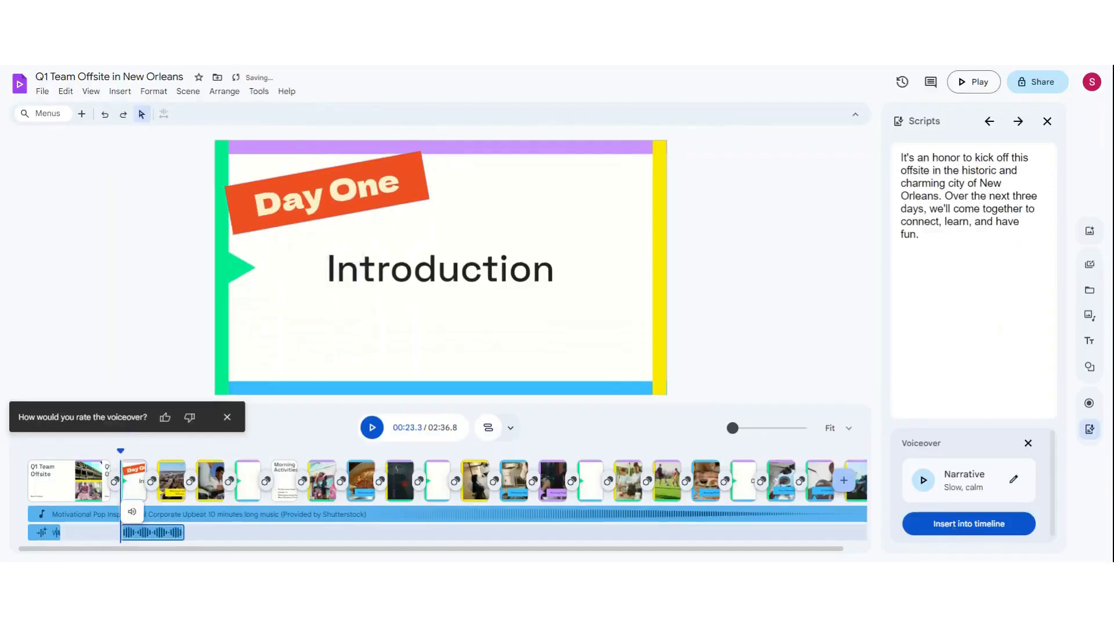
Delete the workers photo from the Agenda Overview scene.
left_click(178, 481)
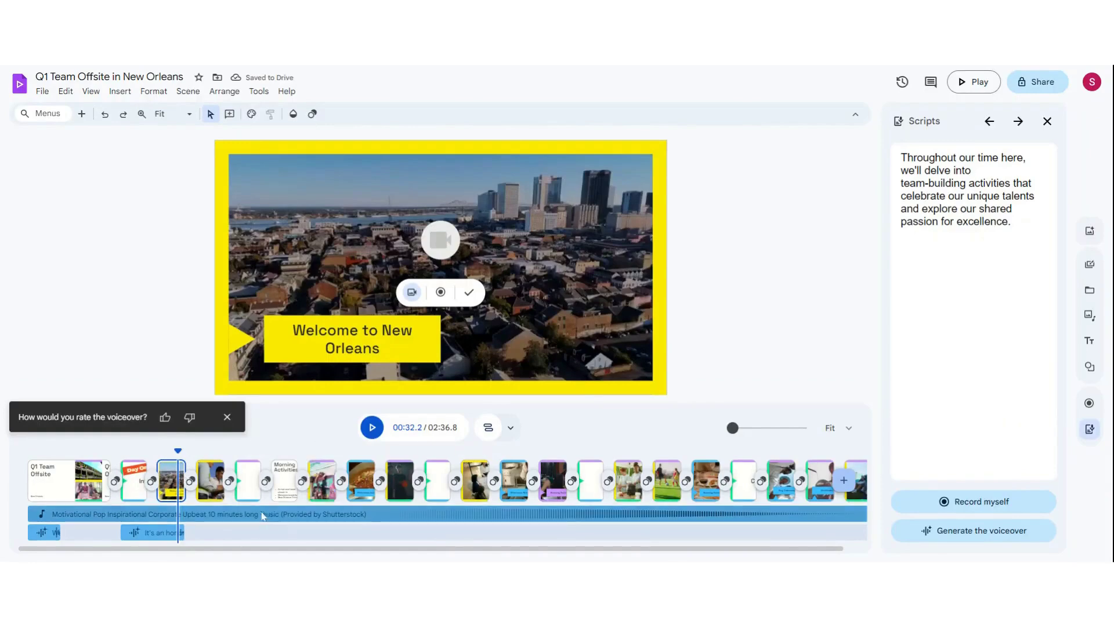
left_click(213, 471)
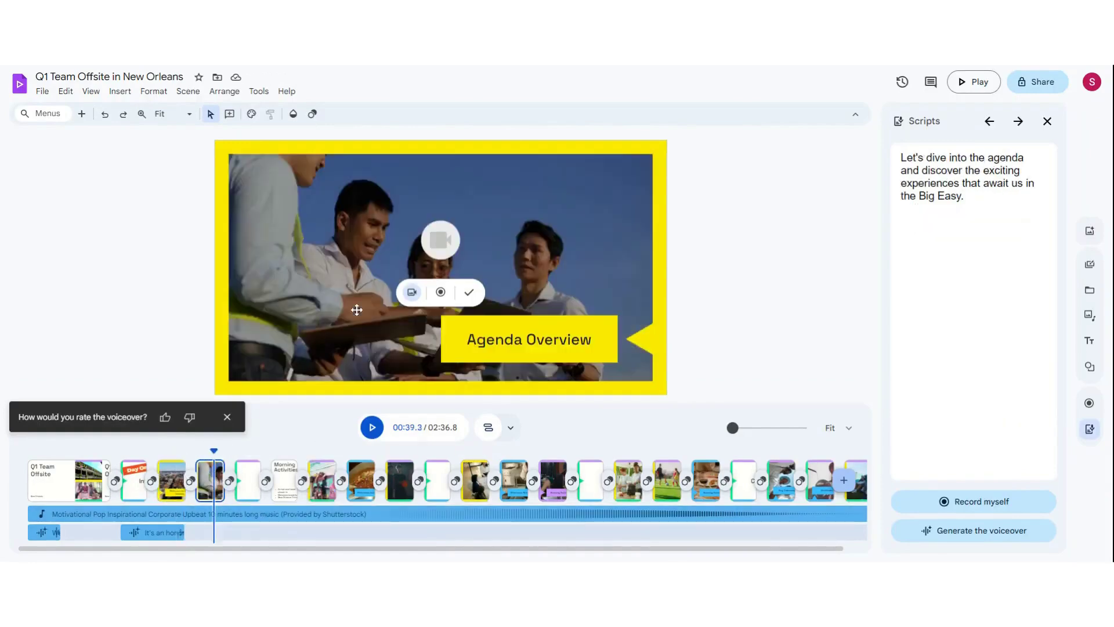
left_click(584, 281)
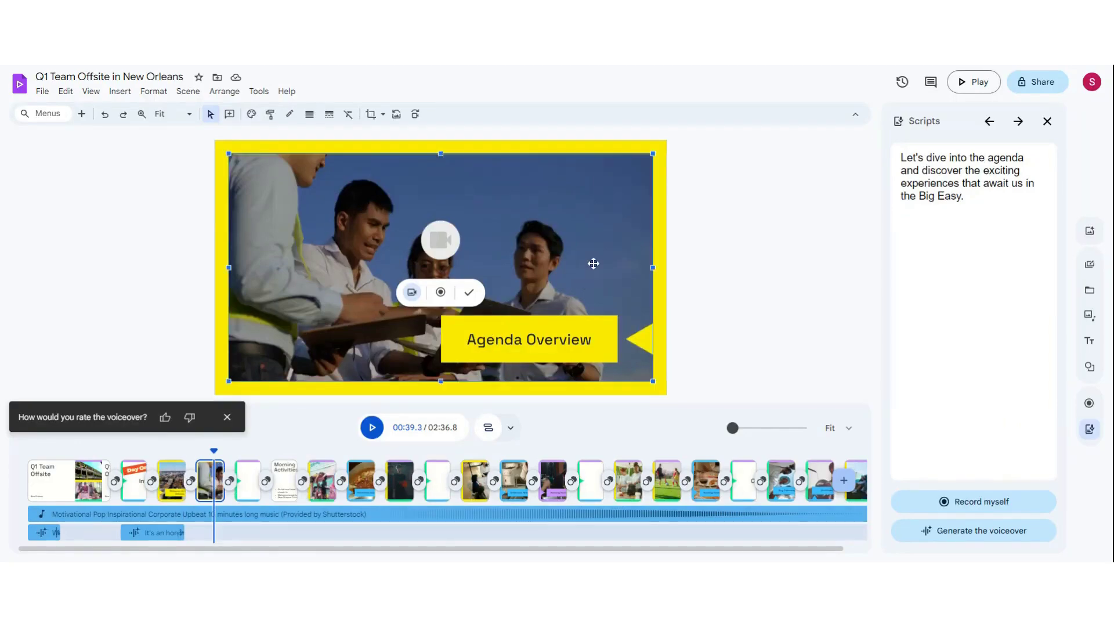
key("Delete")
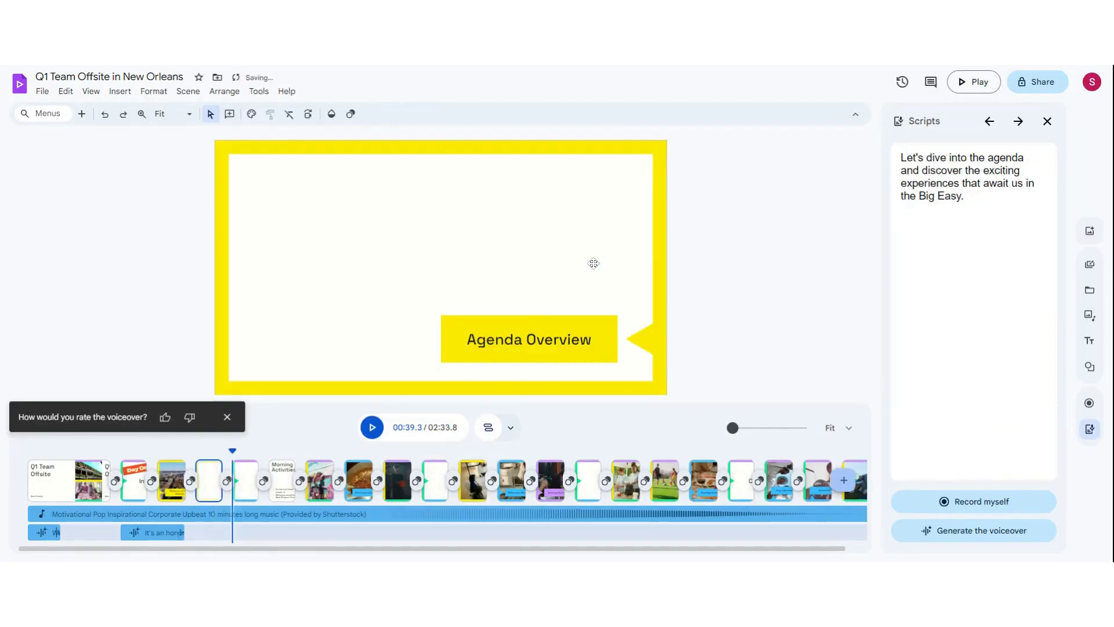
Request a Watercolor AI image of 'jazz in new orleans'.
left_click(1090, 230)
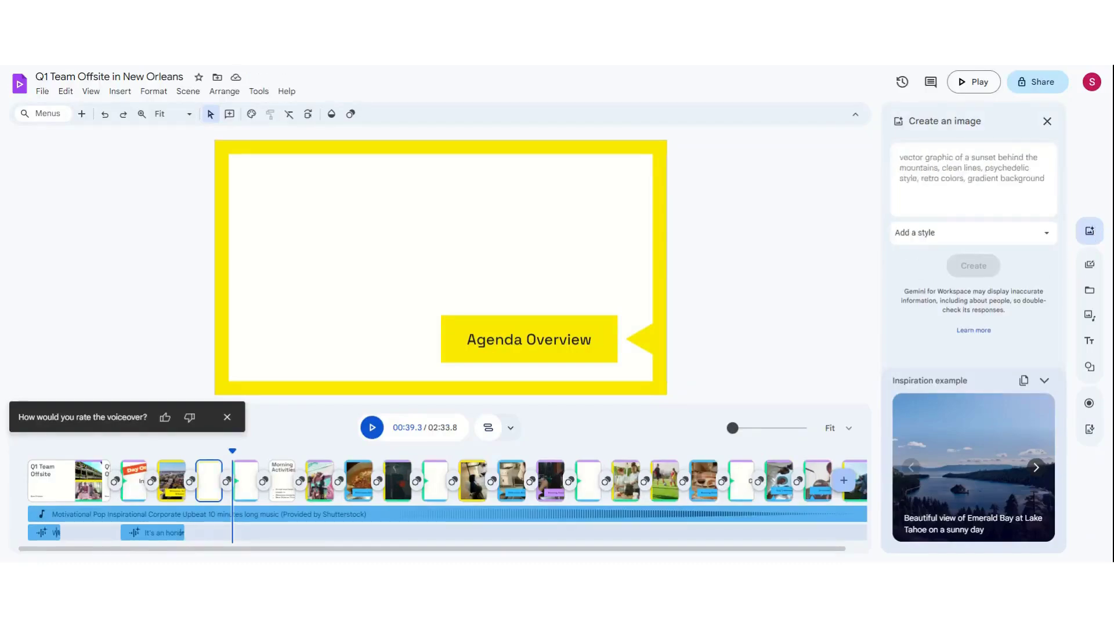
type("jazz in new orleans")
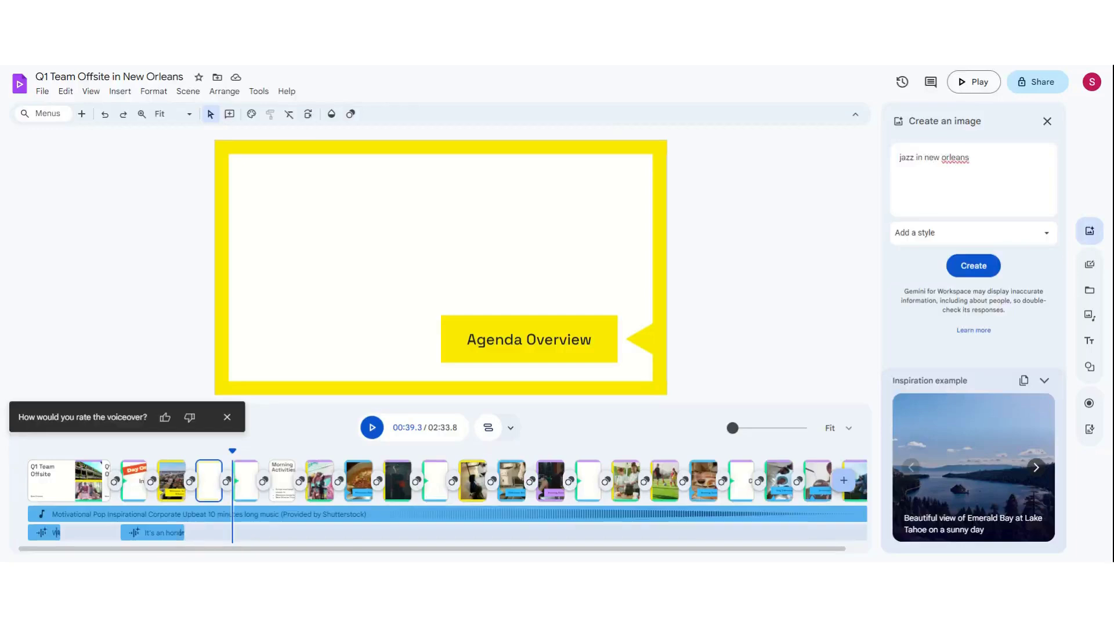
left_click(983, 241)
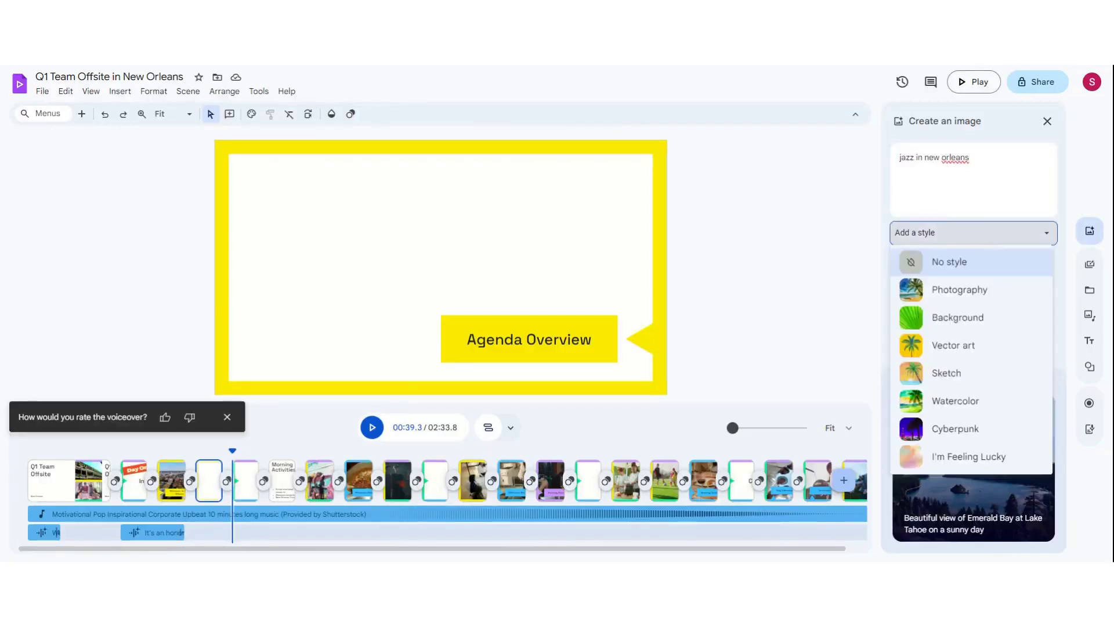
left_click(953, 402)
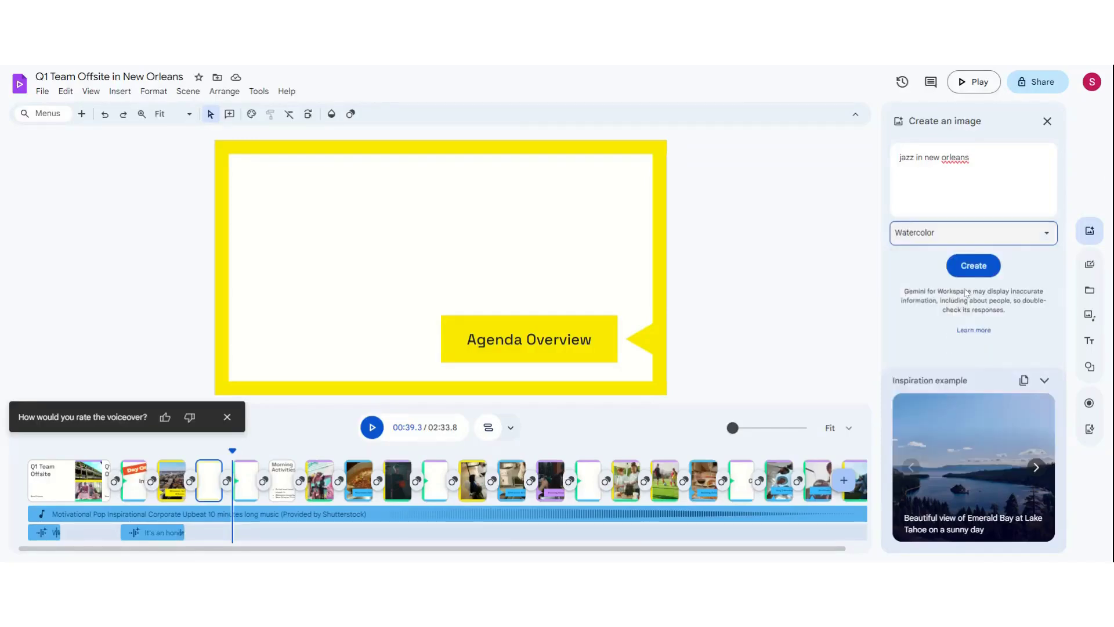
left_click(972, 266)
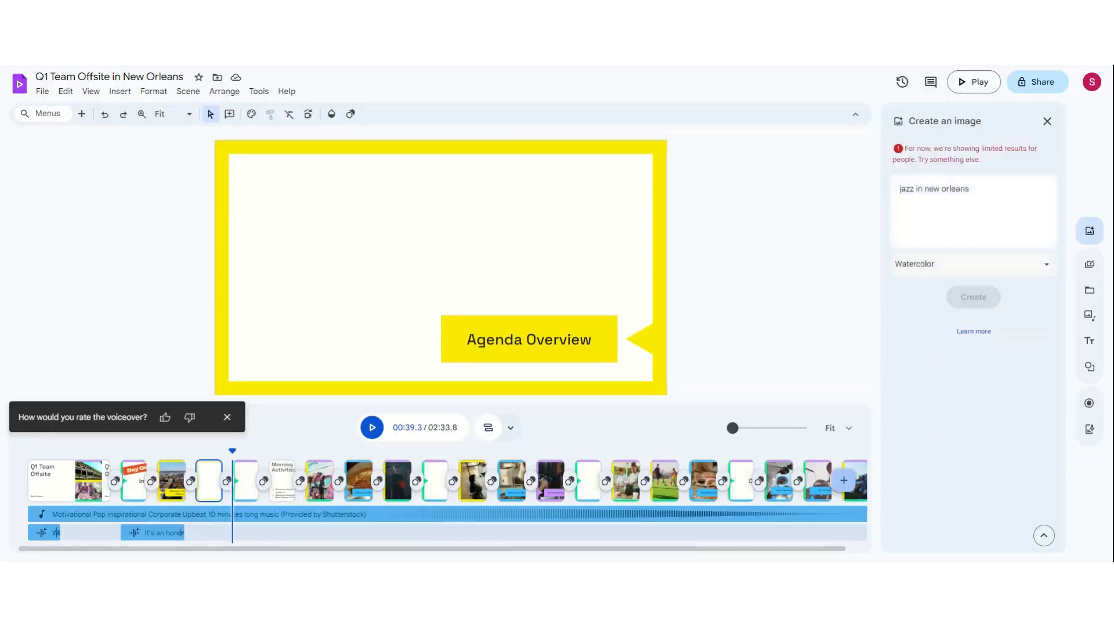
Regenerate the jazz in New Orleans image in Cyberpunk style.
double_click(943, 188)
left_click(942, 273)
left_click(913, 472)
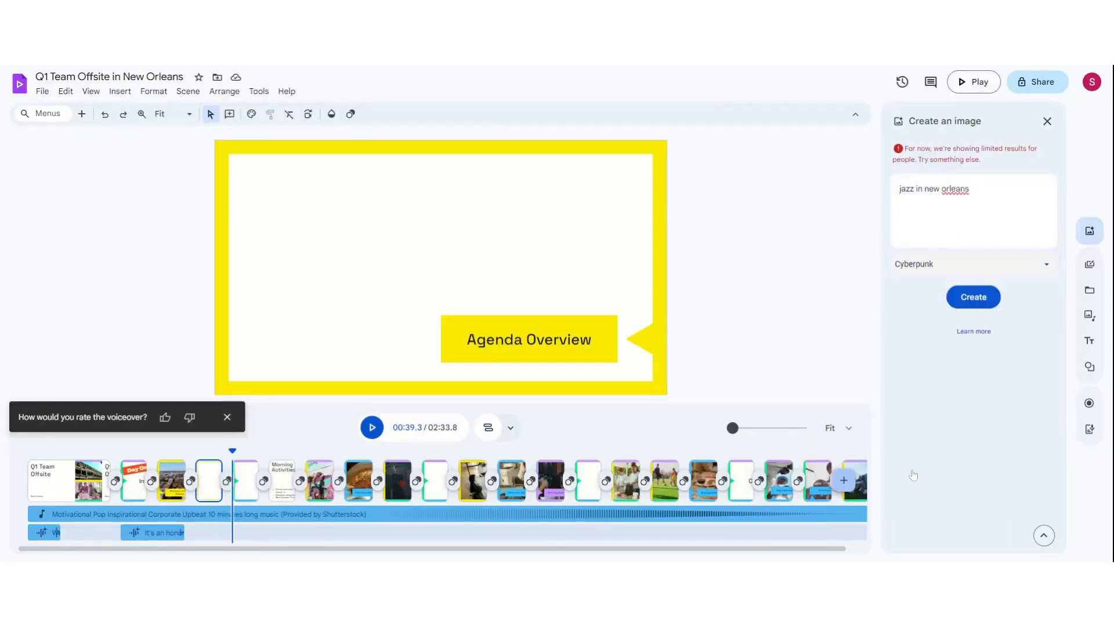
left_click(971, 297)
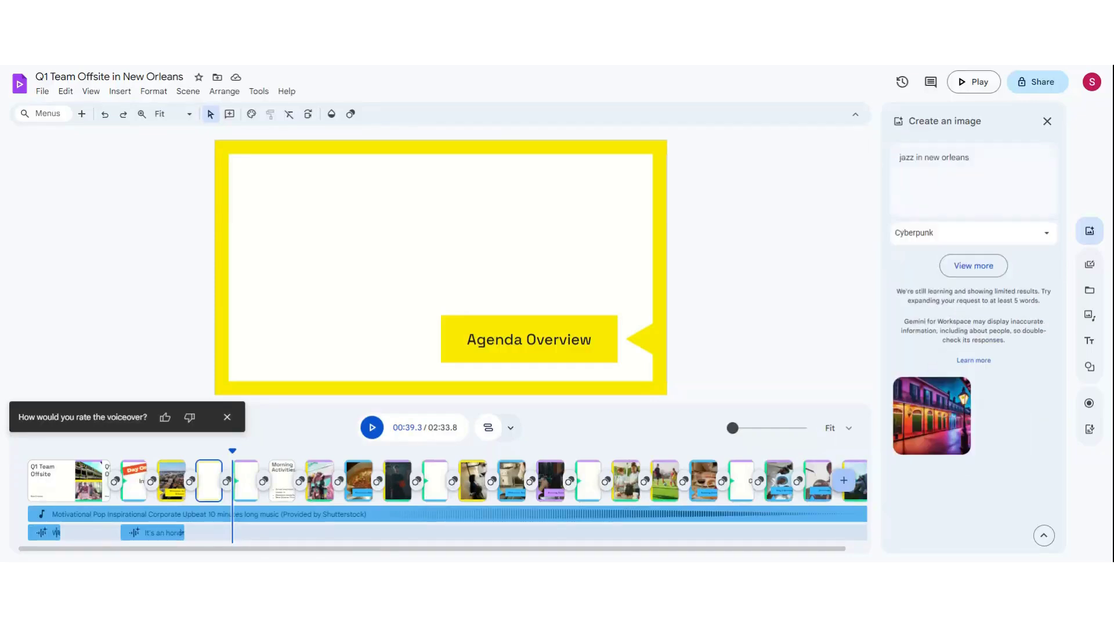
mouse_move(932, 410)
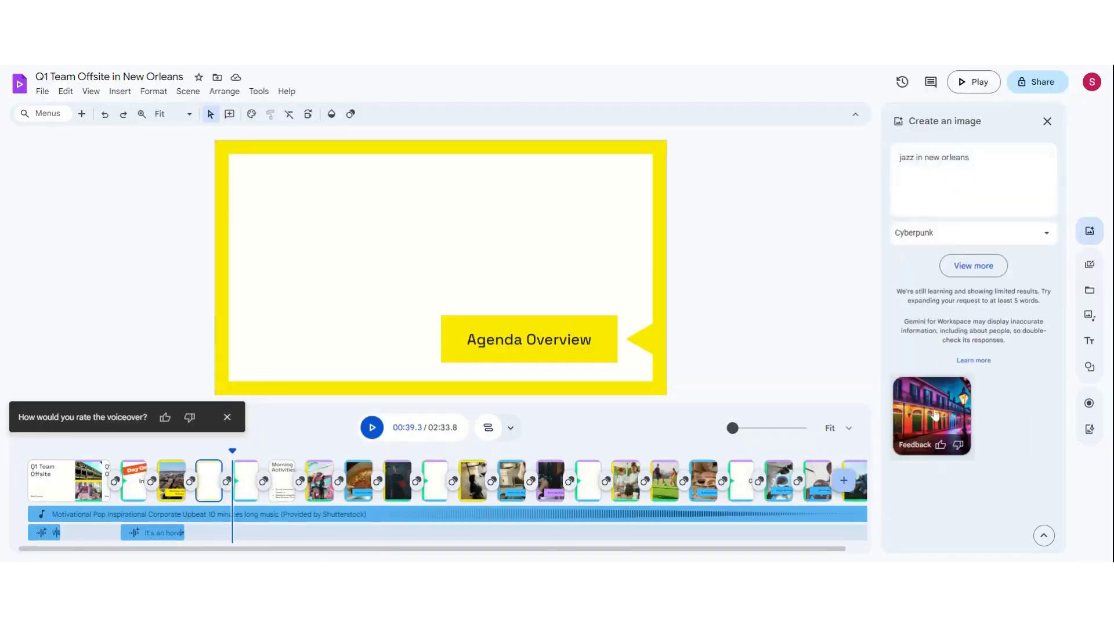
Insert the cyberpunk street image behind the Agenda Overview box and enlarge it over the left side.
left_click(934, 417)
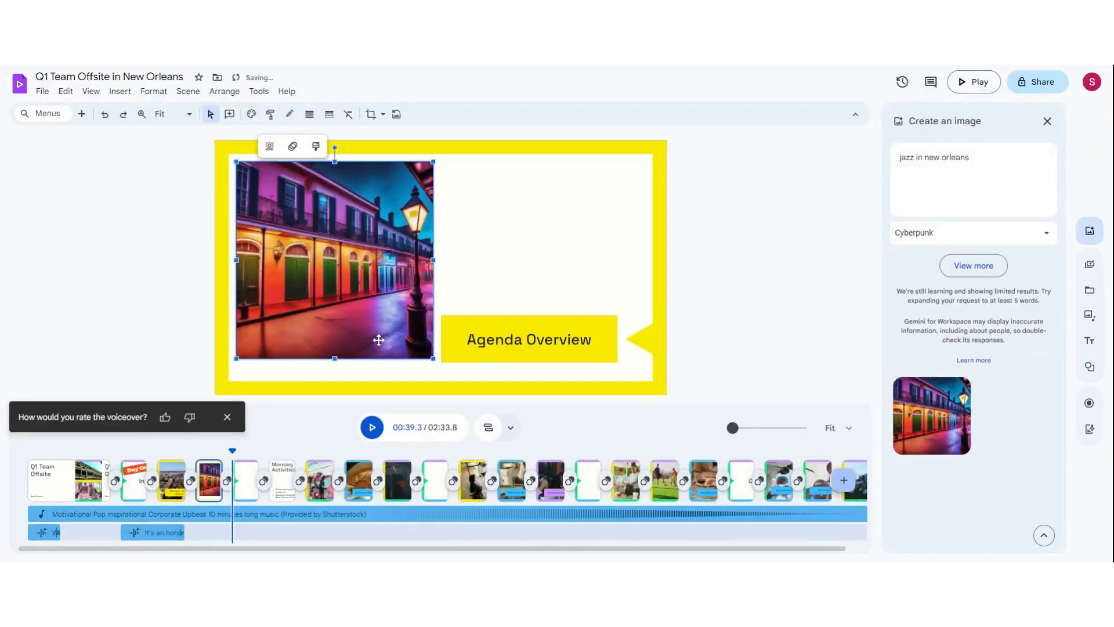
right_click(351, 261)
mouse_move(444, 323)
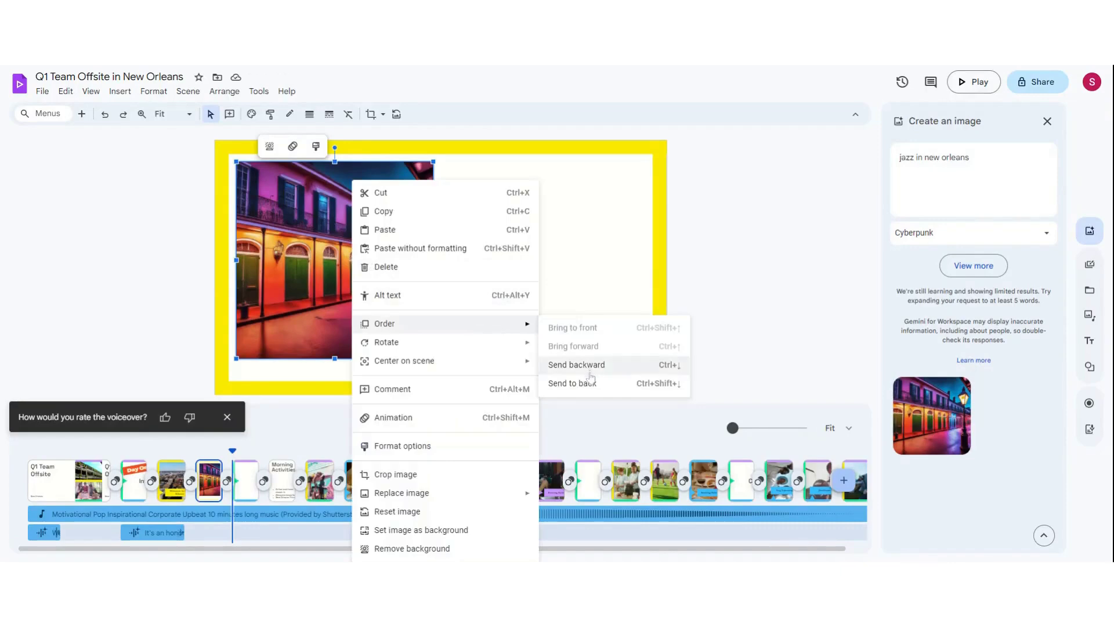
left_click(597, 384)
left_click_drag(341, 208, 334, 199)
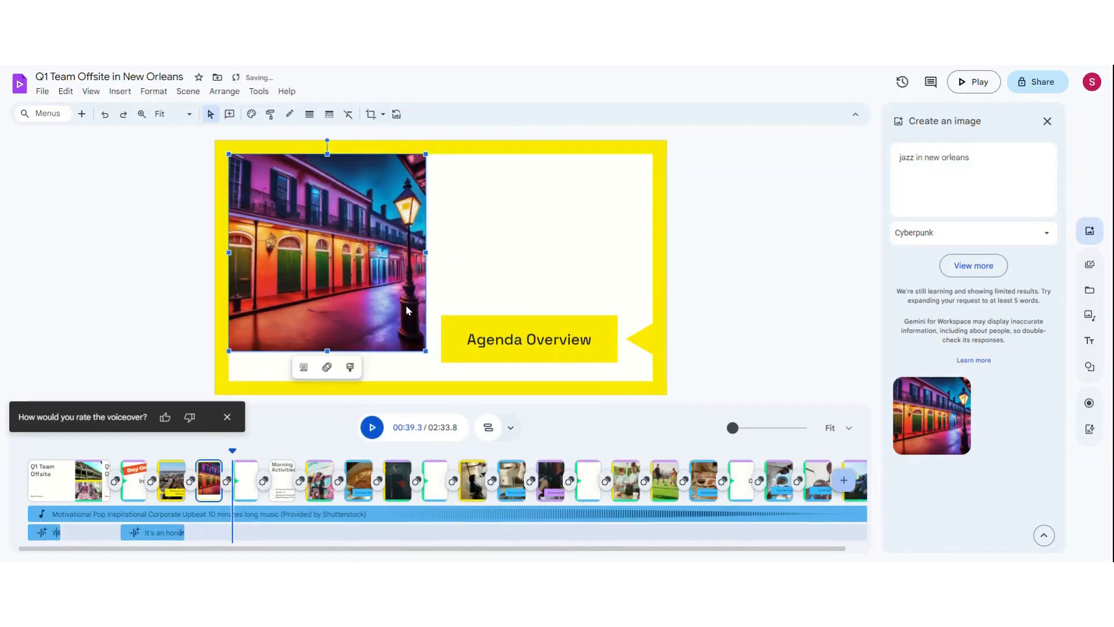
left_click_drag(426, 351, 461, 381)
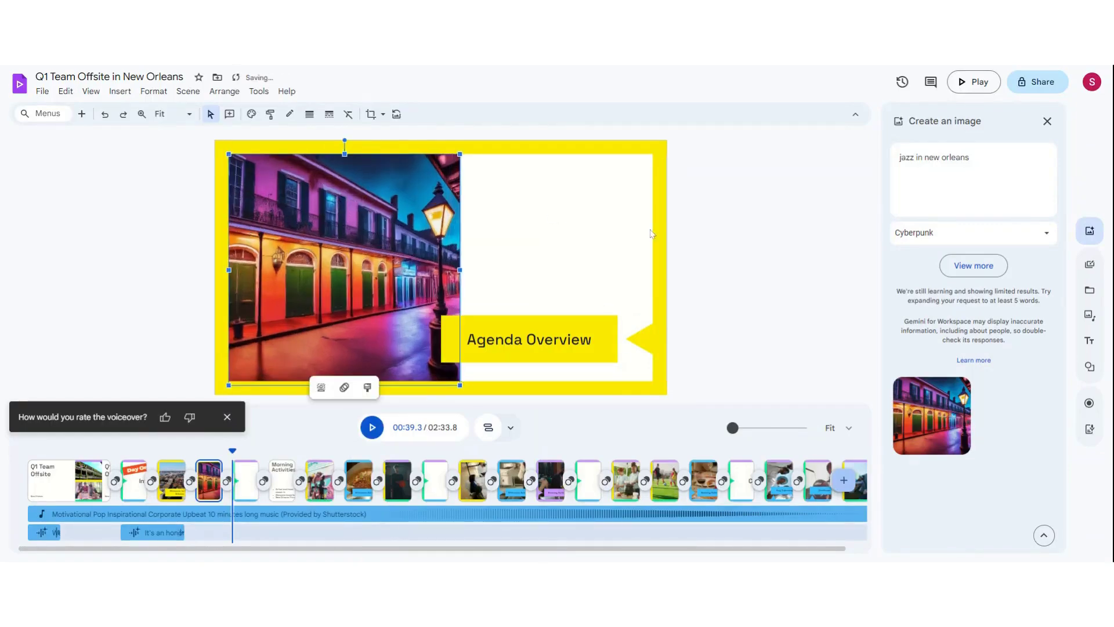
left_click(508, 213)
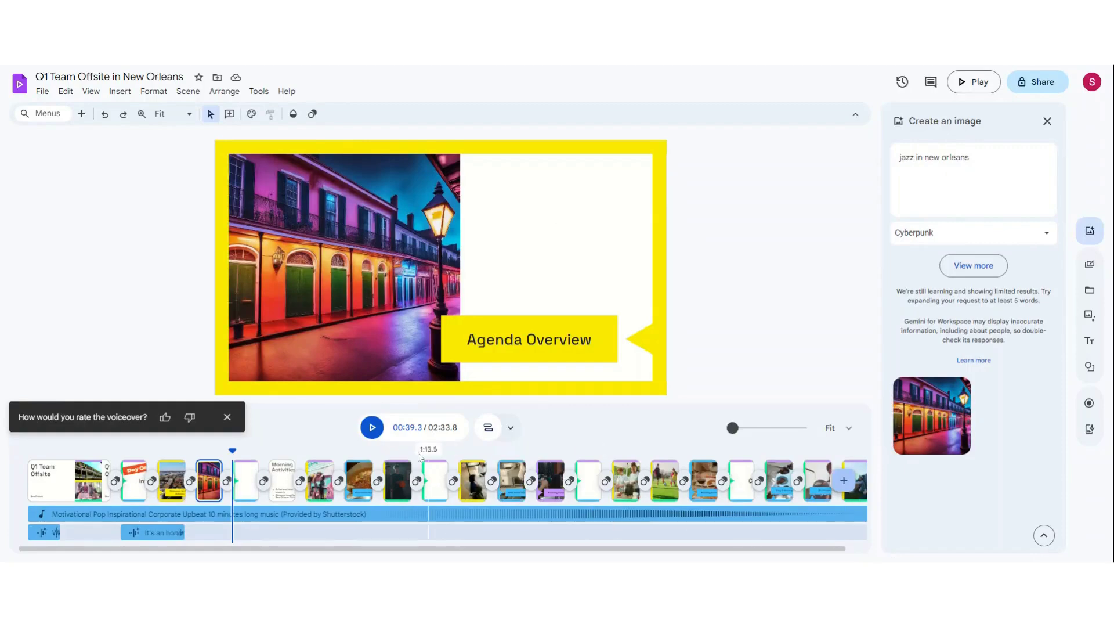
Generate a voiceover from the Agenda Overview script using the Conversational voice.
left_click(1090, 429)
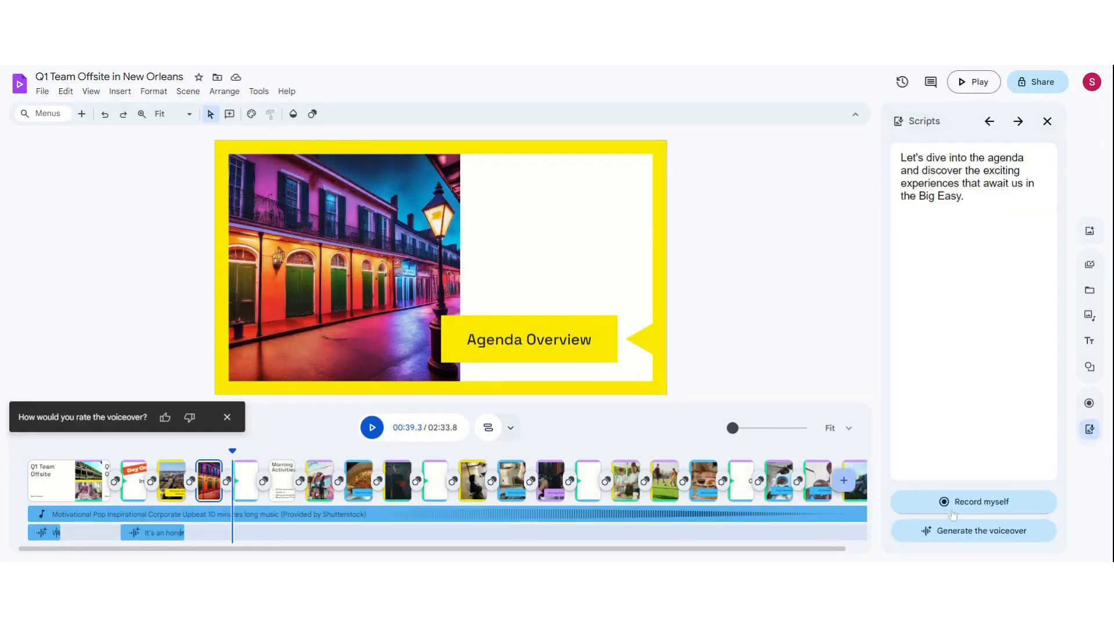
left_click(957, 531)
left_click(1013, 480)
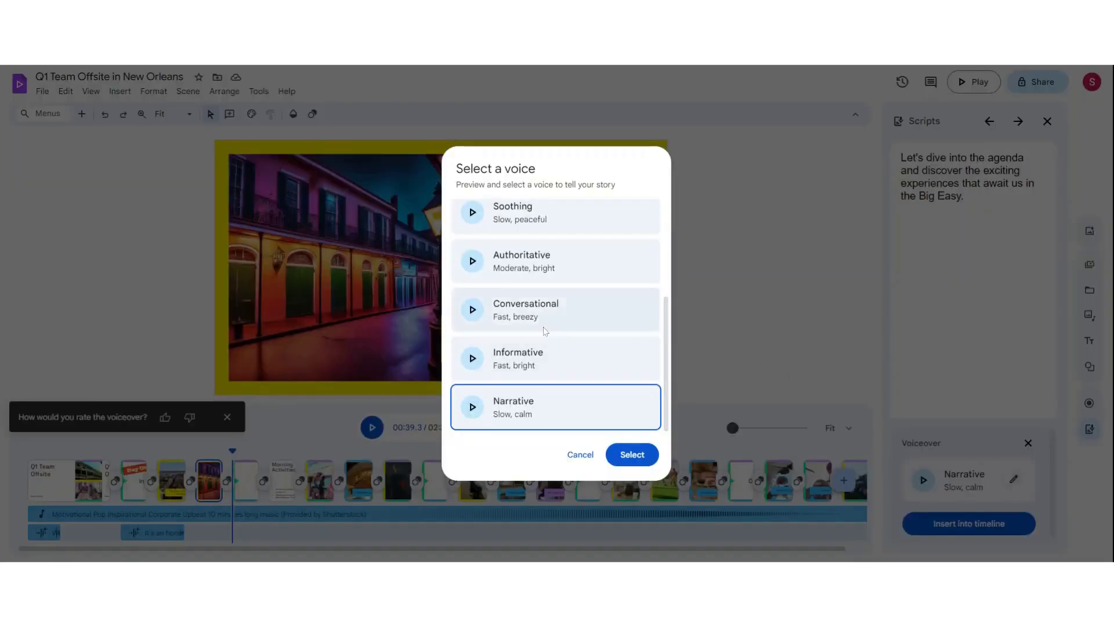
left_click(545, 331)
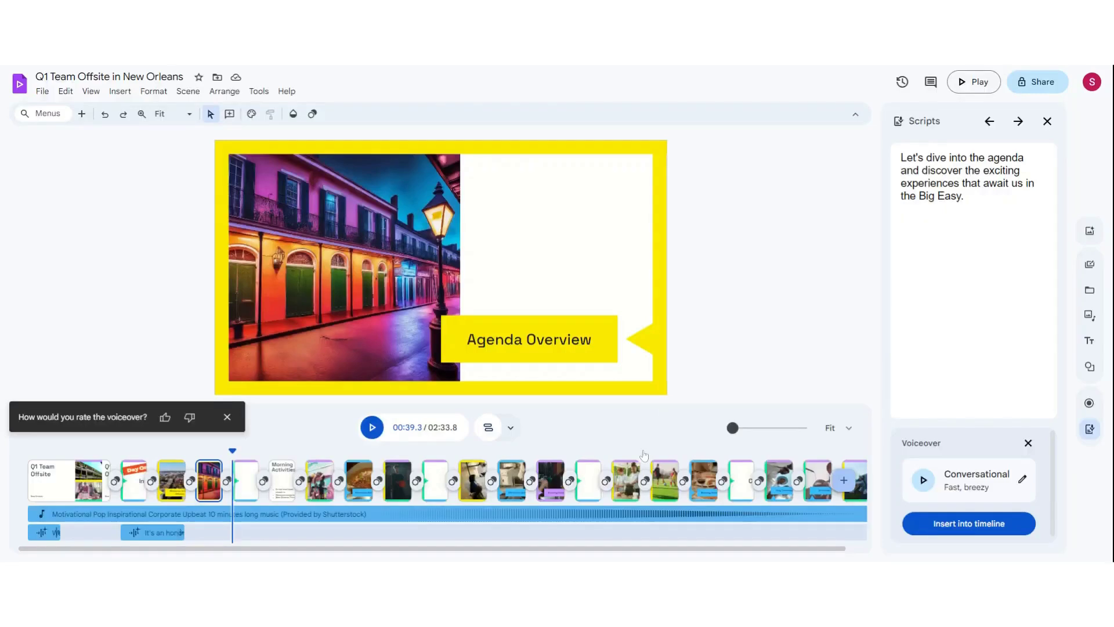
left_click(644, 456)
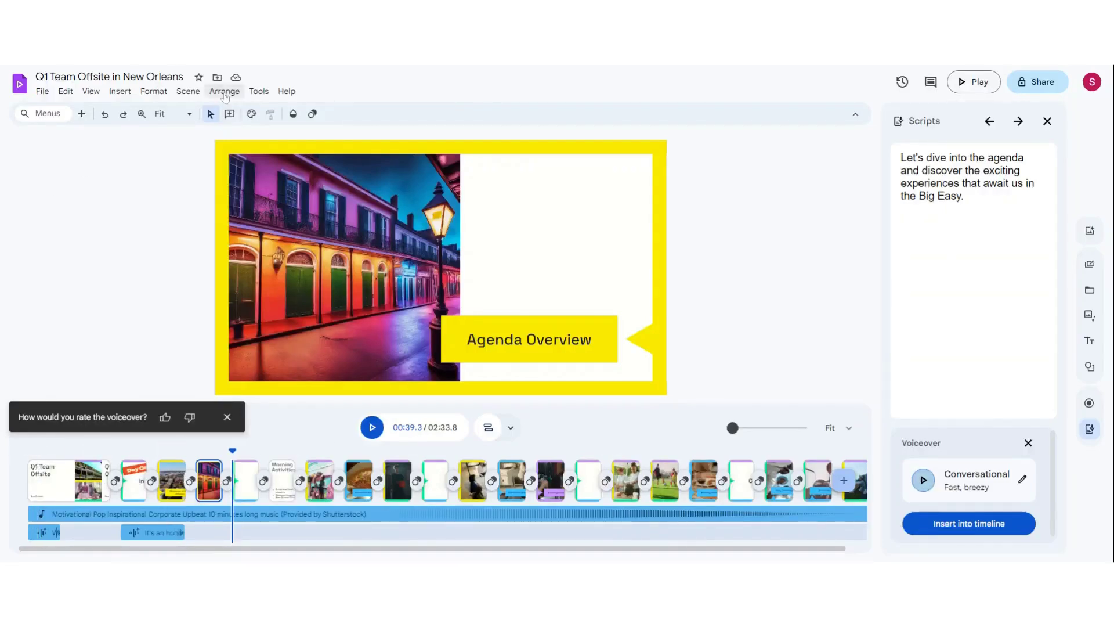
Browse the Arrange, Format, Scene and Insert menus without changing anything.
left_click(225, 93)
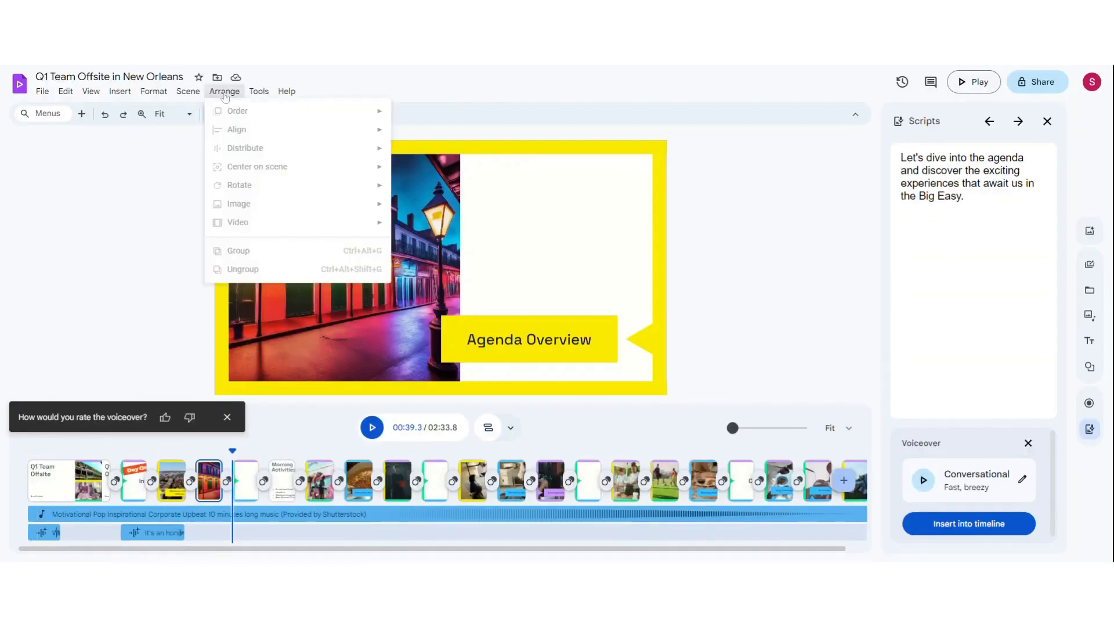
left_click(179, 96)
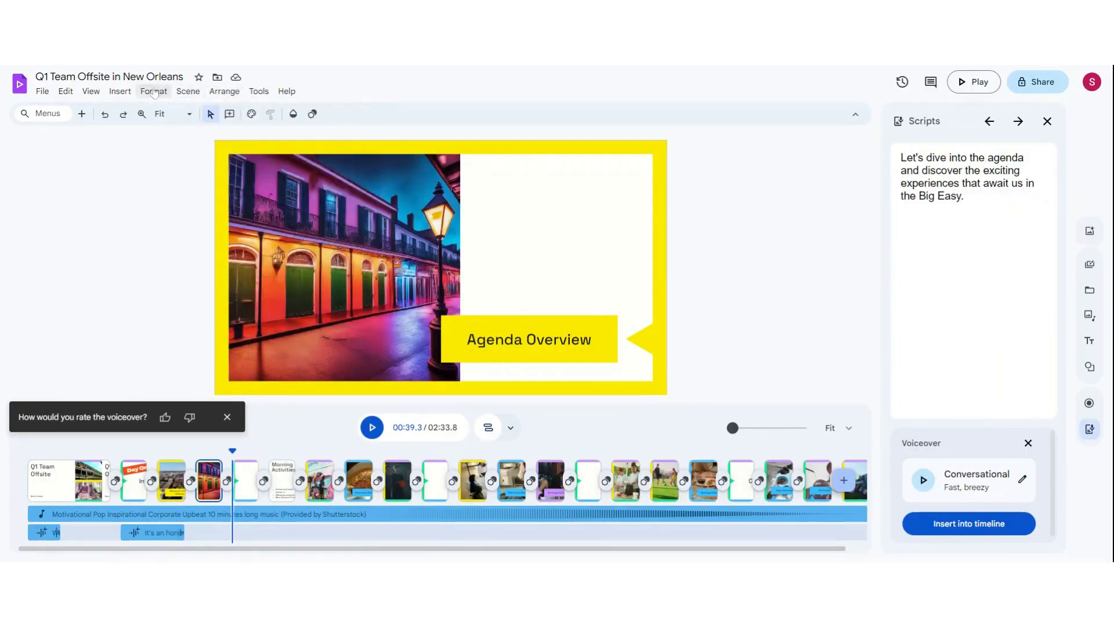
left_click(153, 92)
left_click(188, 92)
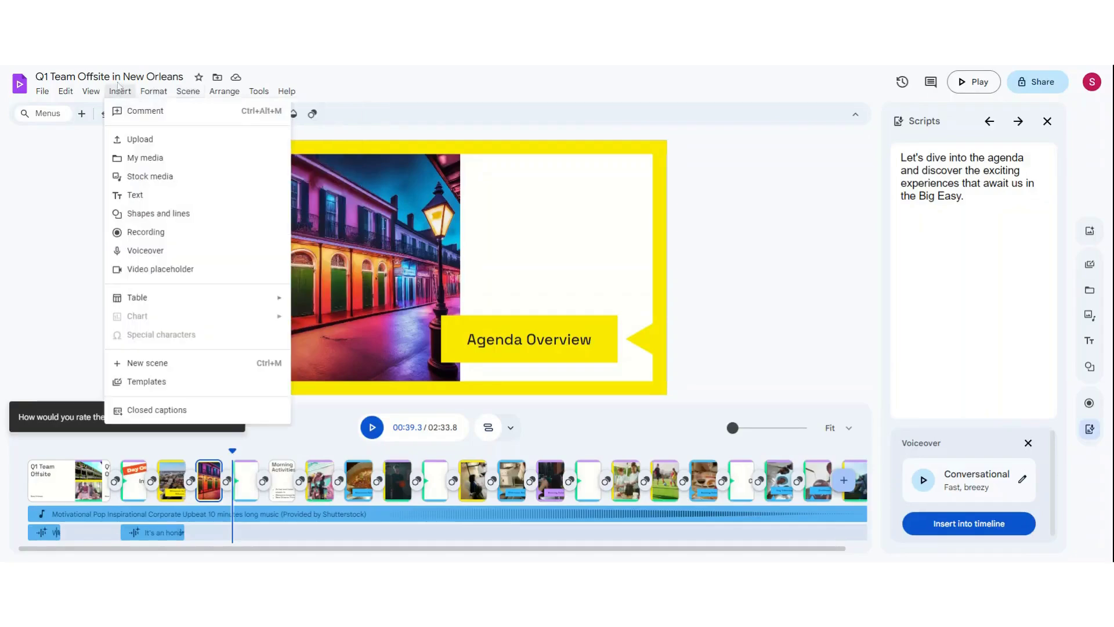
left_click(31, 179)
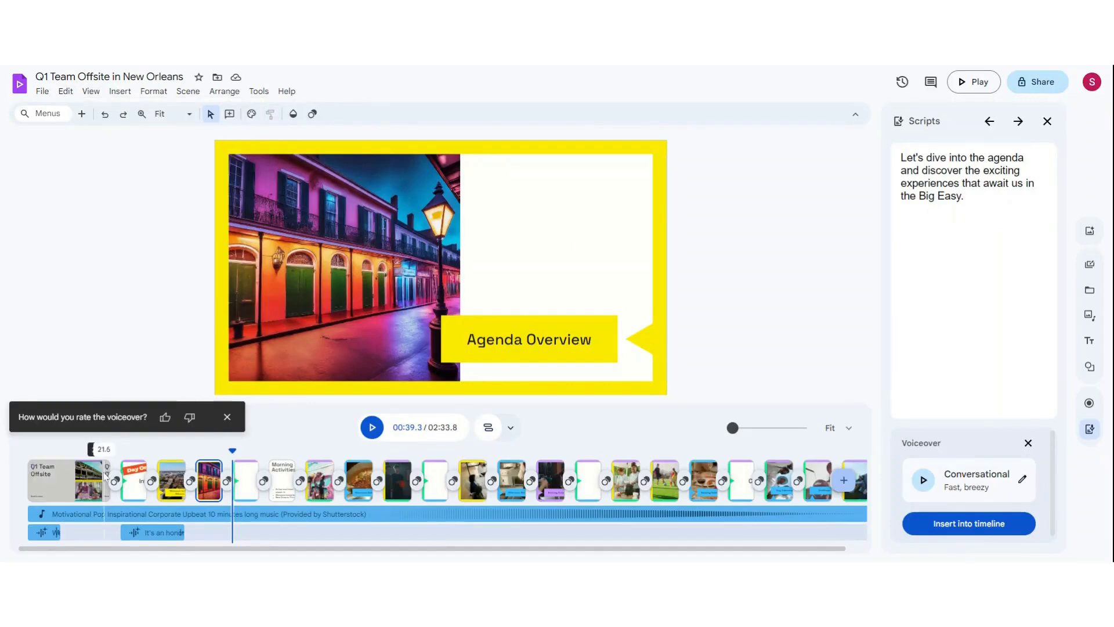
Select the Q1 Team Offsite title scene and move the playhead to 00:00.0.
left_click(34, 461)
left_click_drag(29, 451, 24, 453)
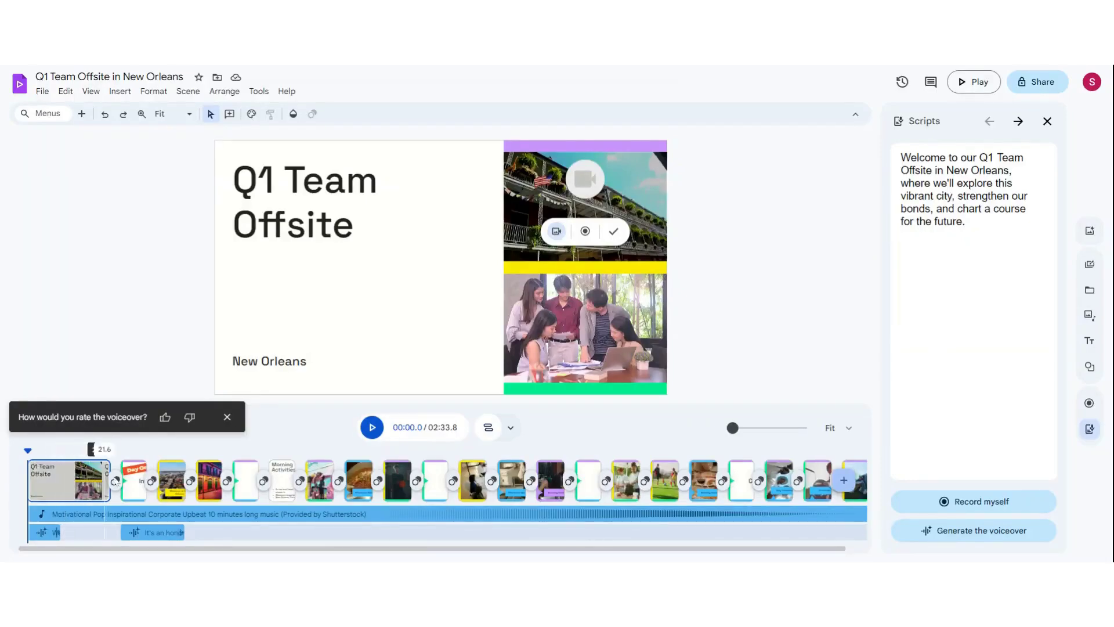
Trim the opening scene from 23.3 to 14.4 seconds, then close the preview player.
left_click_drag(108, 492, 77, 480)
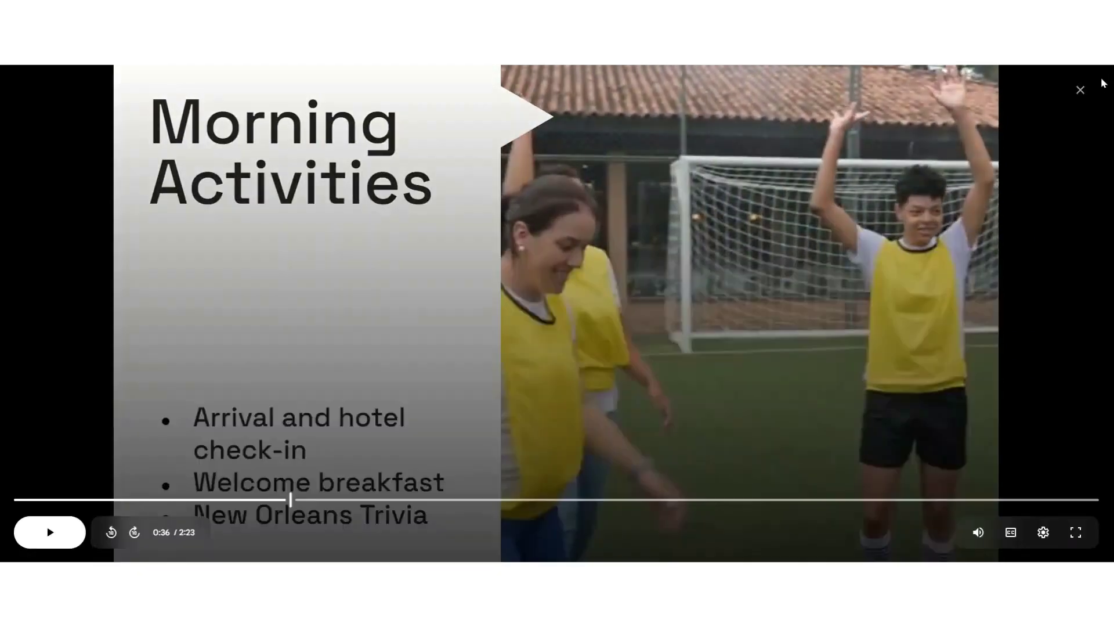
left_click(1080, 90)
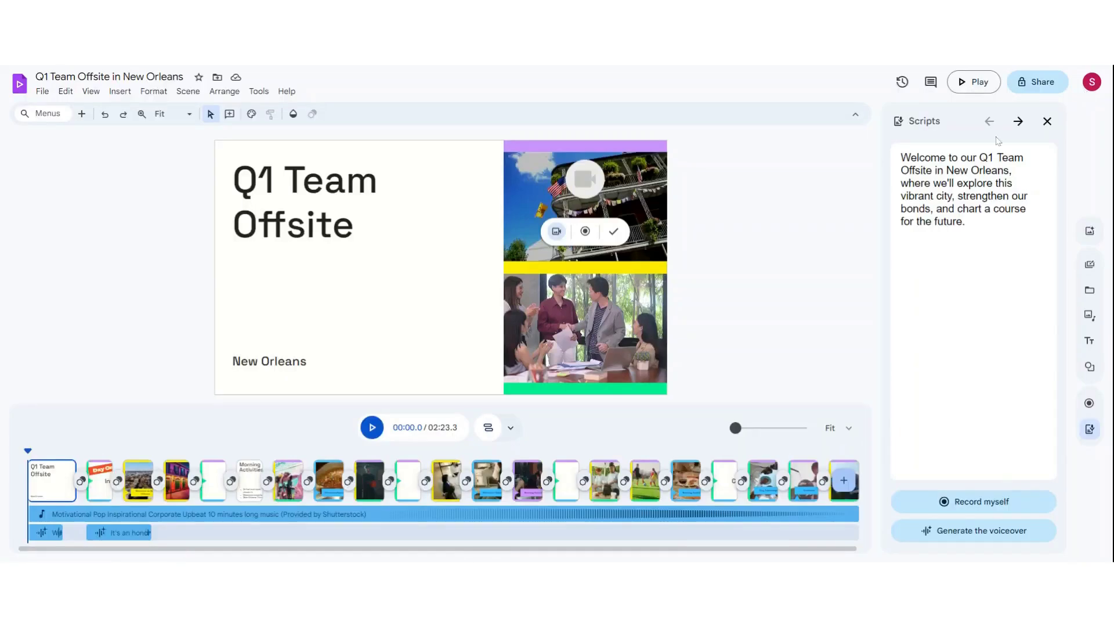